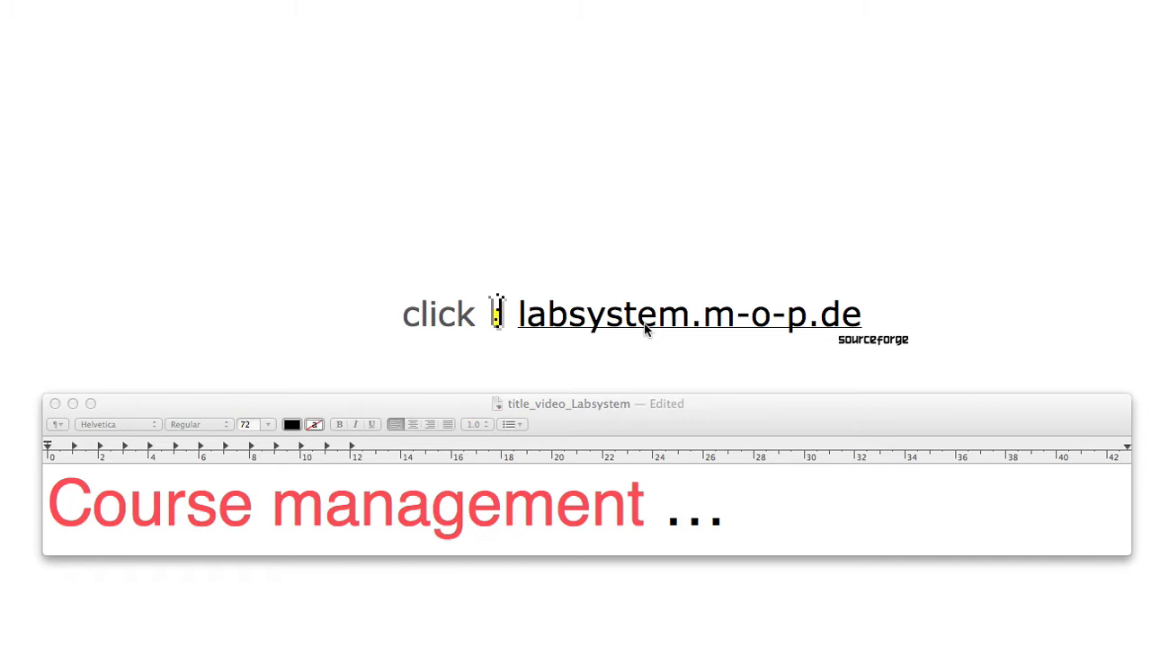
Bring the browser page with the labsystem.m-o-p.de link to the front
click(652, 343)
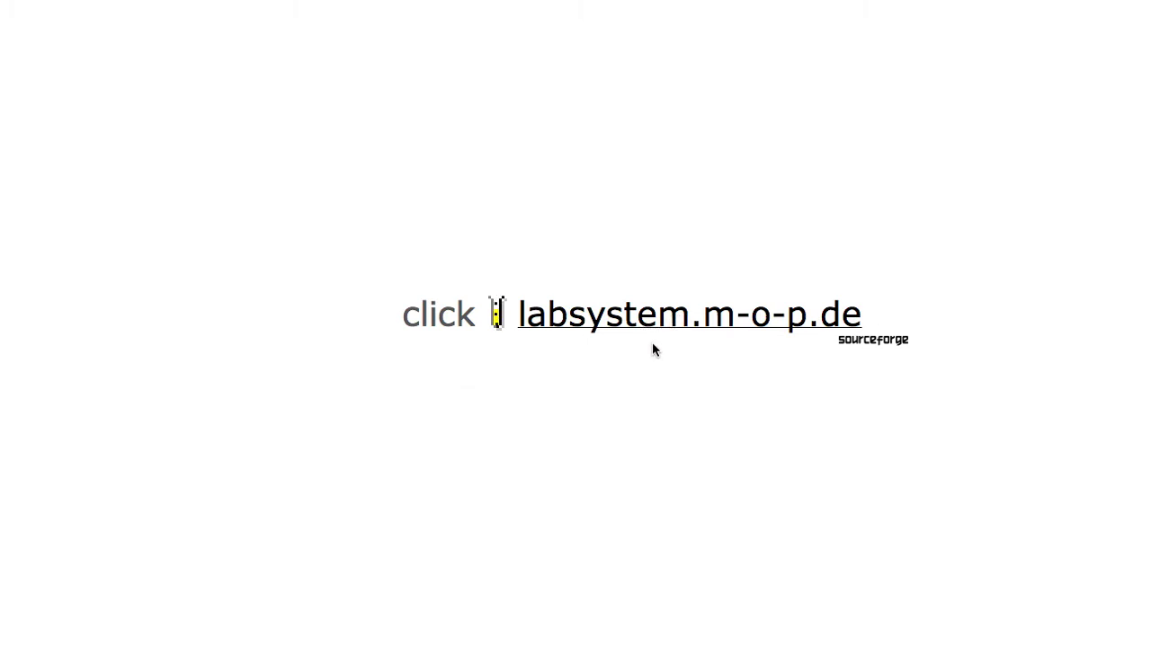
Open the labsystem.m-o-p.de site and sign in with the test user's username and password
click(710, 317)
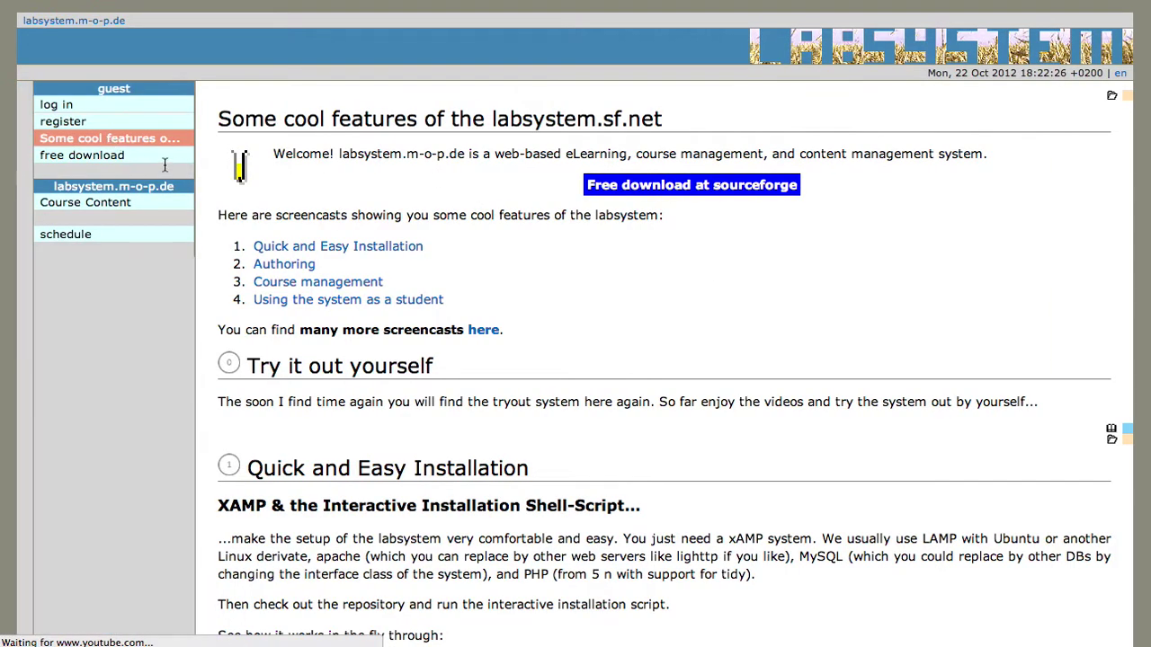
click(95, 107)
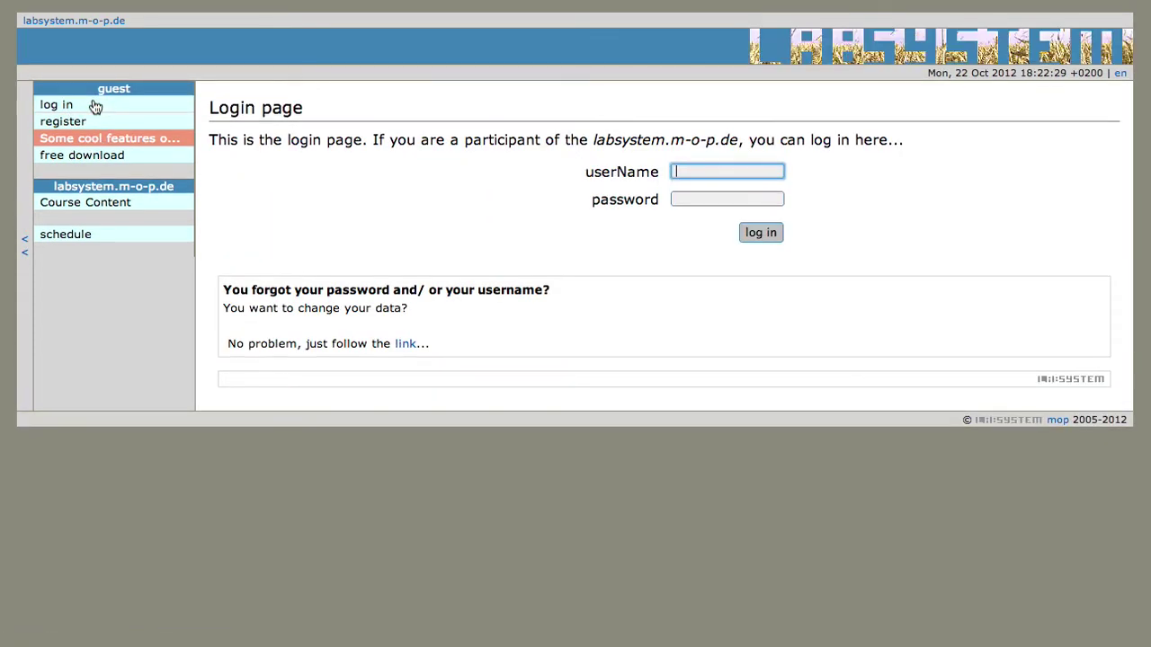
text(test3)
key(Tab)
text(test)
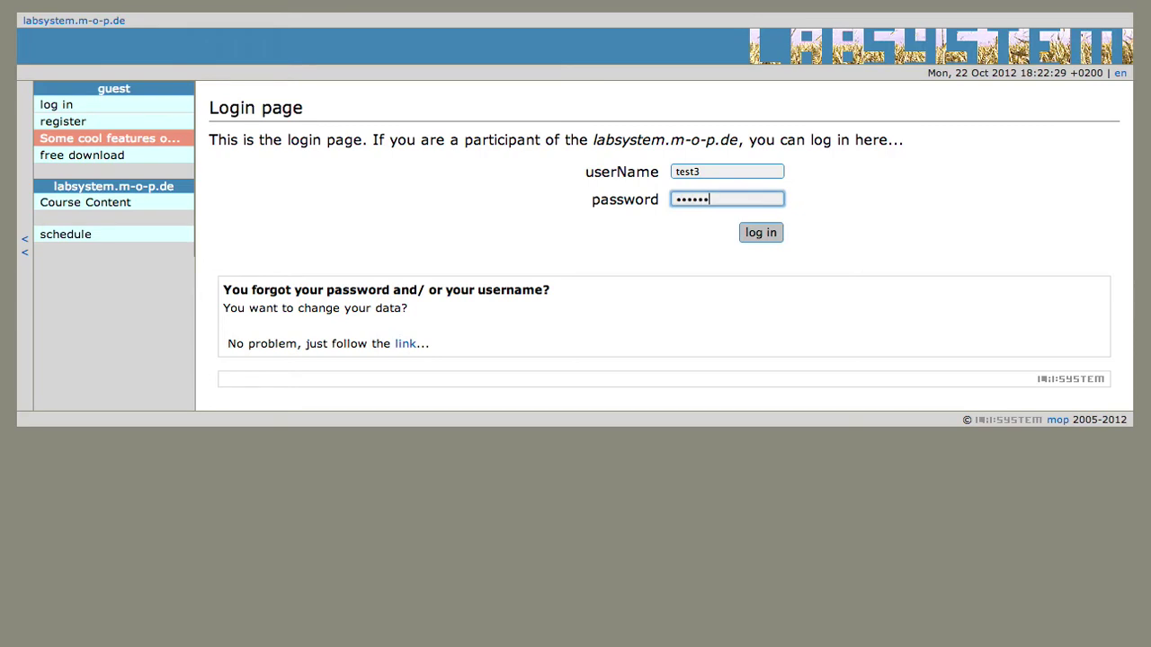
key(Return)
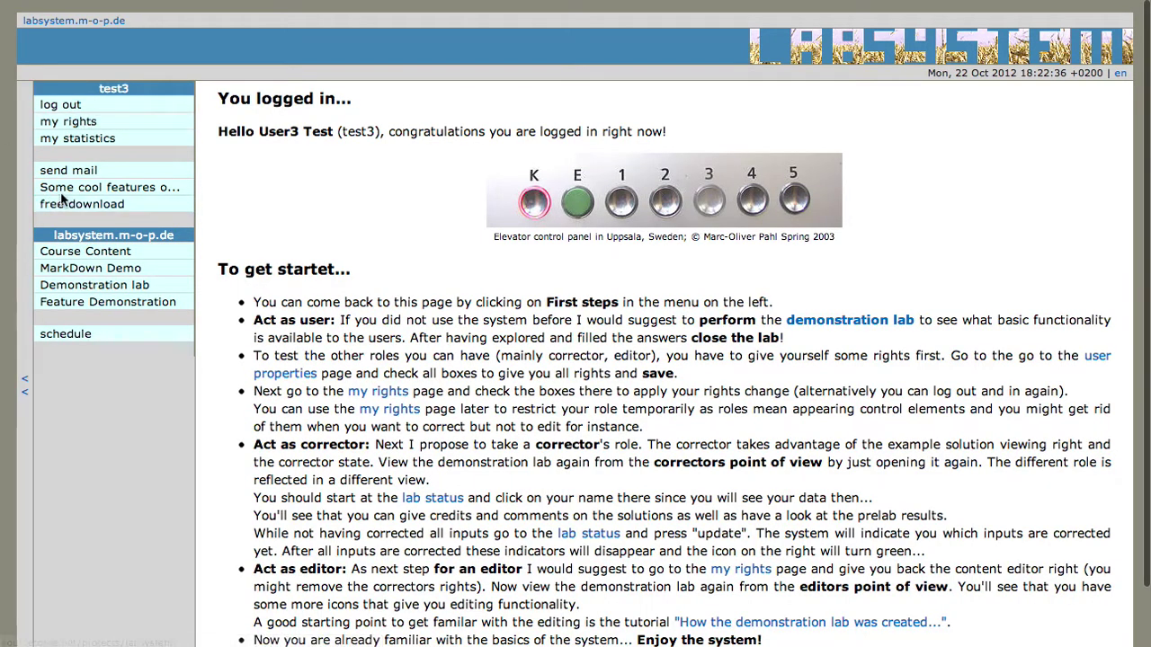
View 'my statistics' across all labs, then open the Demonstration lab
click(86, 147)
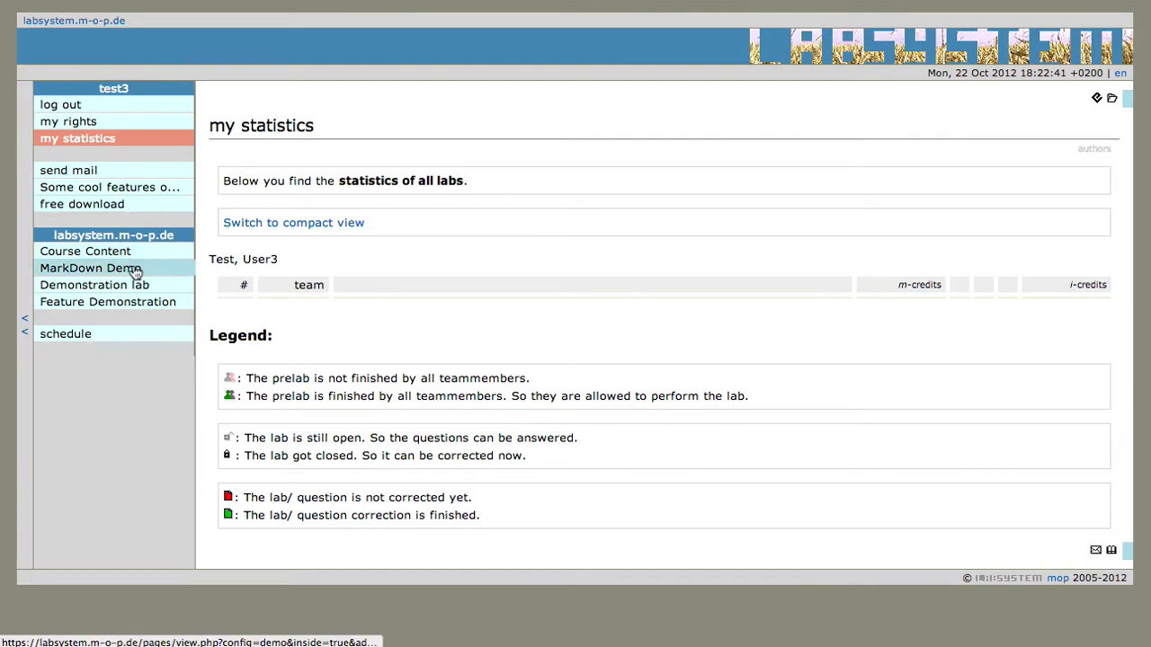
click(141, 287)
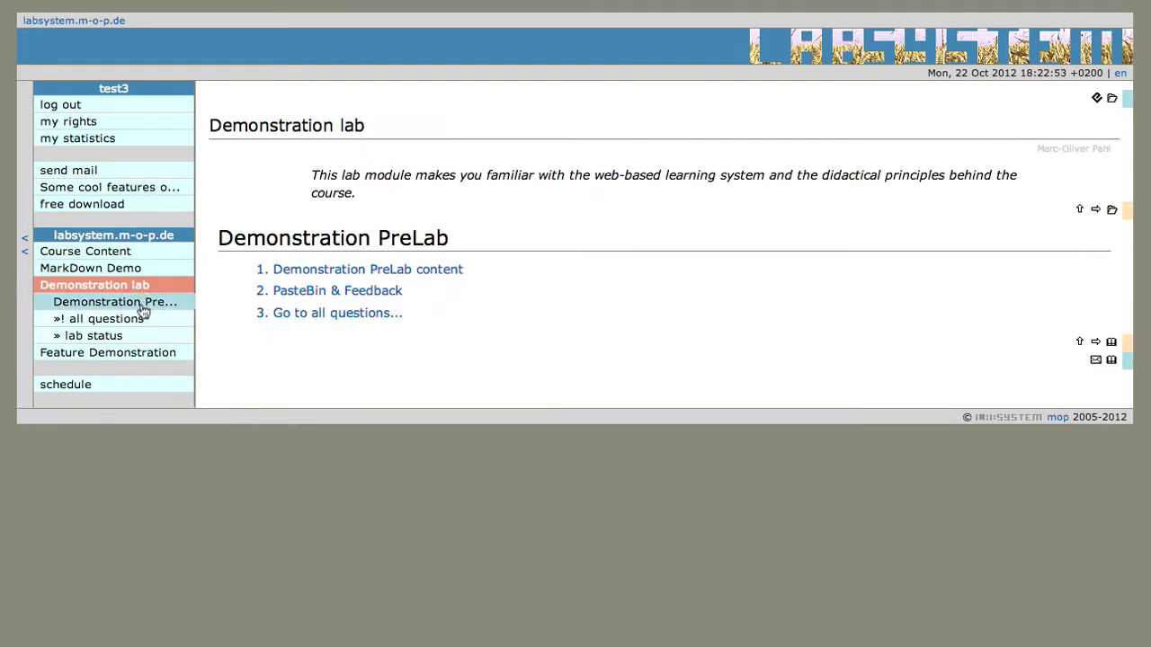
Review the Demonstration lab's team status table, then show all PreLab questions
click(148, 336)
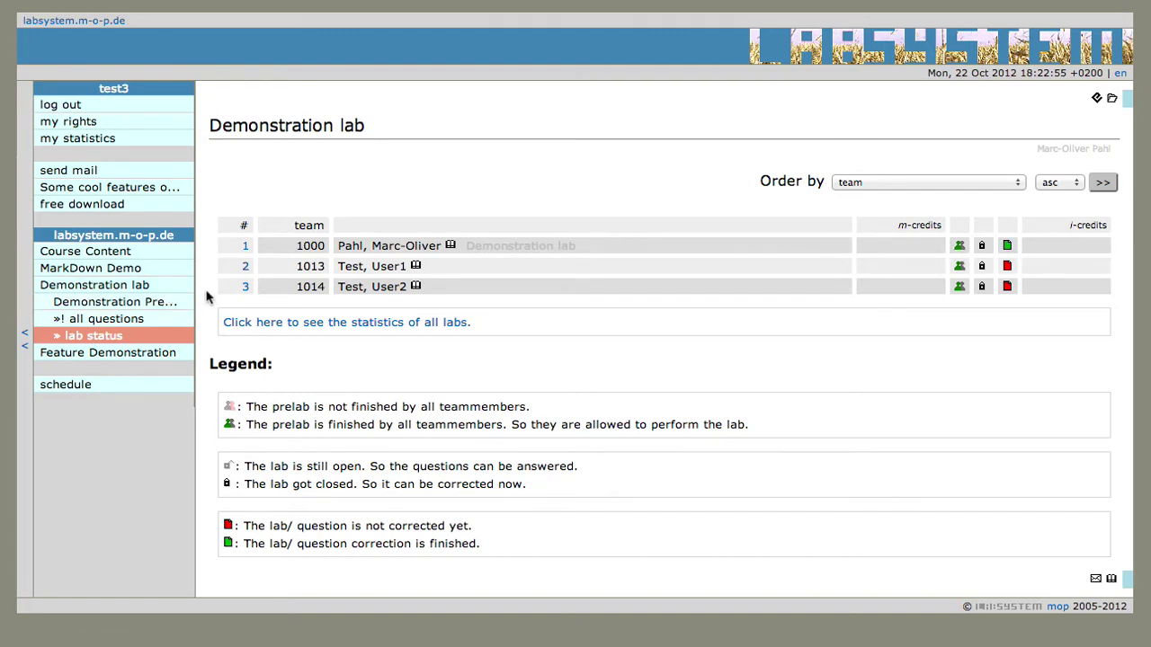
click(136, 318)
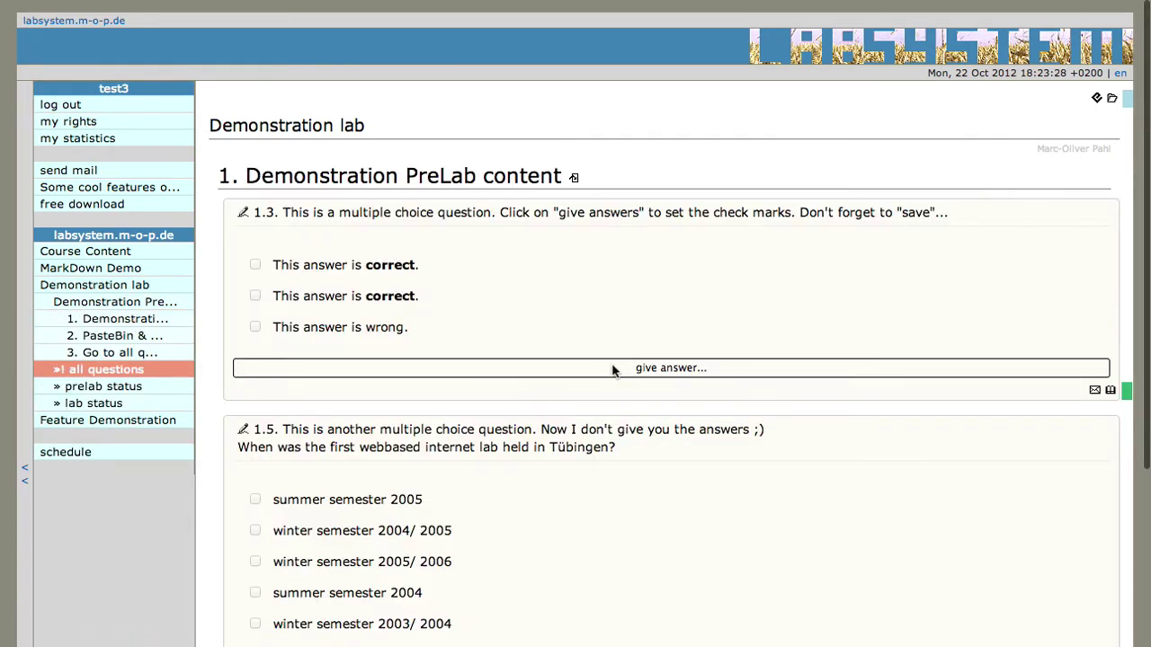
Answer question 1.3 with the second and third choices and 1.5 with summer semester 2005
click(613, 369)
click(255, 112)
click(256, 142)
click(307, 183)
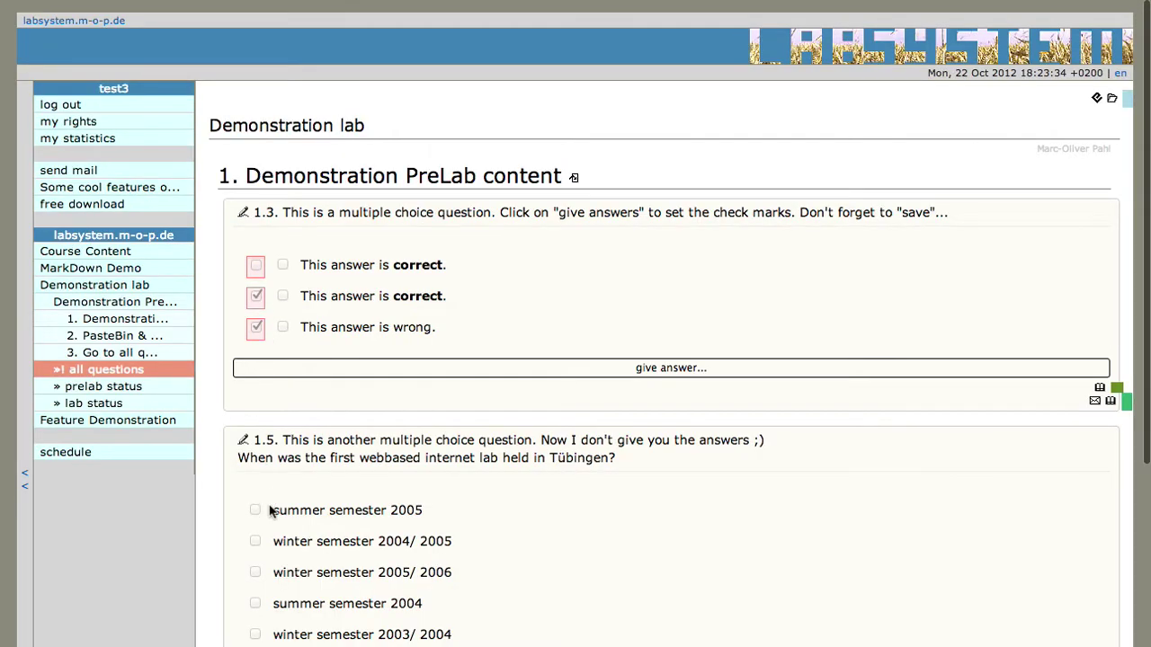
scroll(364, 542, down, 2)
click(447, 594)
click(256, 253)
click(601, 423)
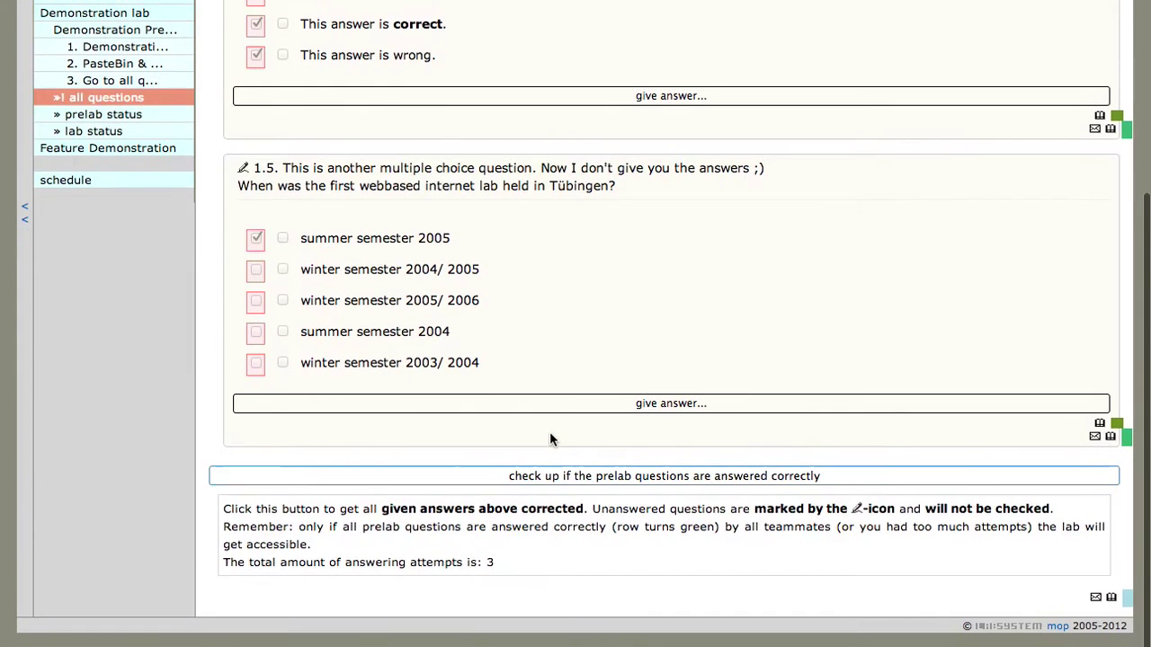
Revise 1.3's ticked answers and set 1.5 to summer semester 2004, then check the PreLab answers
scroll(367, 260, up, 3)
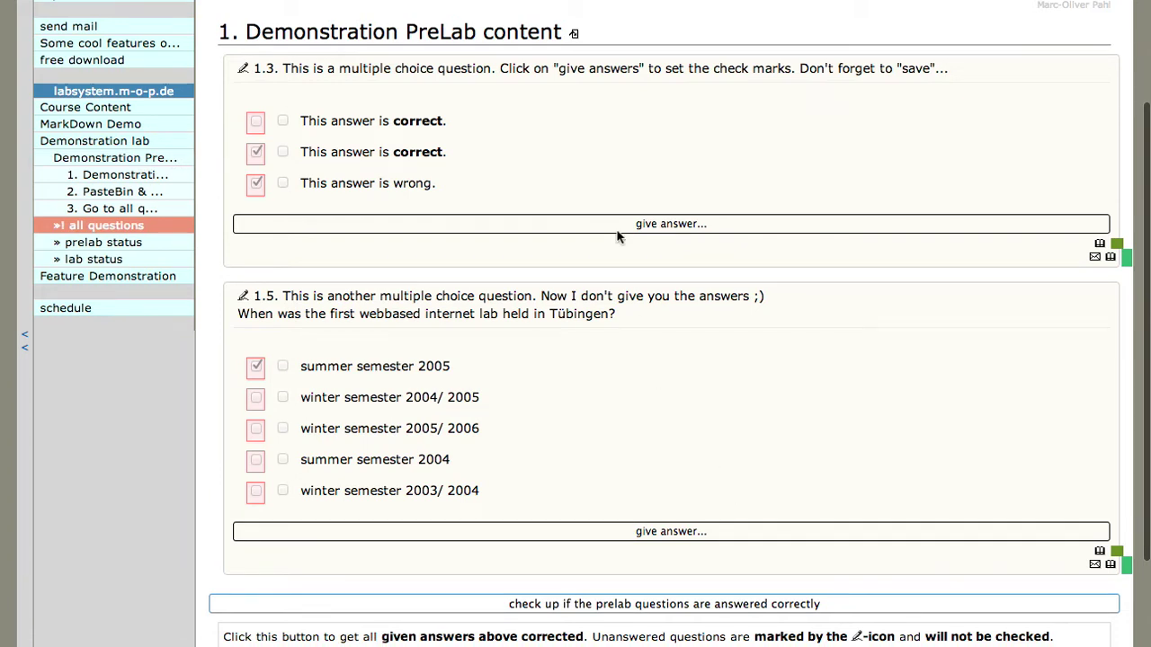
click(630, 223)
click(283, 96)
click(283, 64)
click(445, 170)
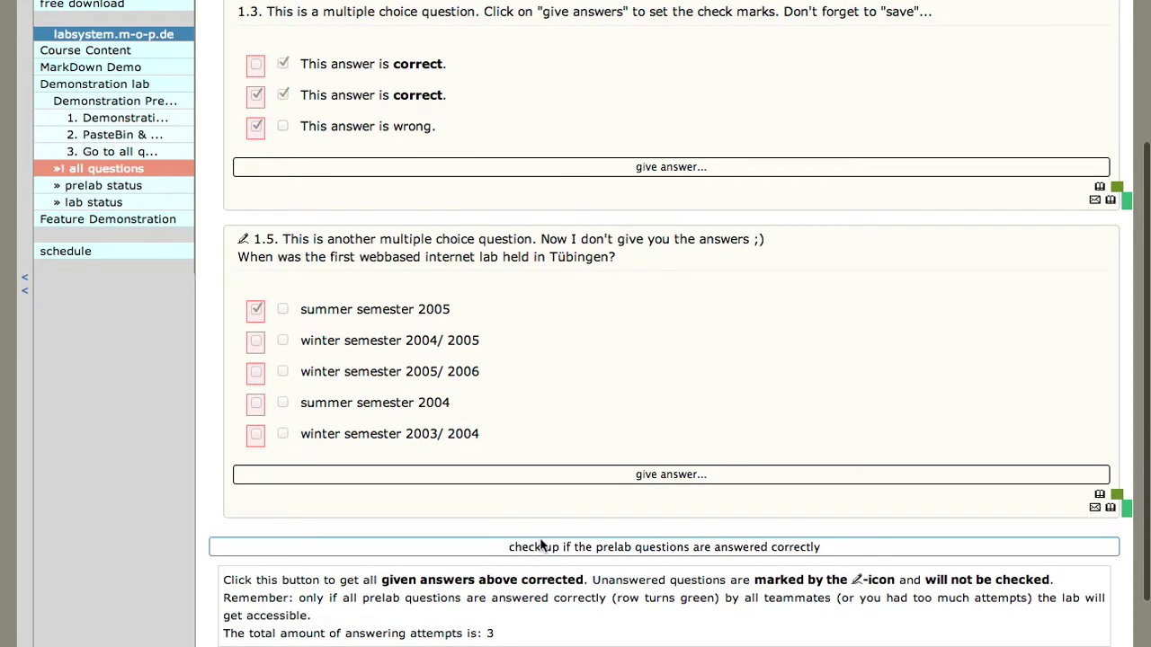
click(564, 475)
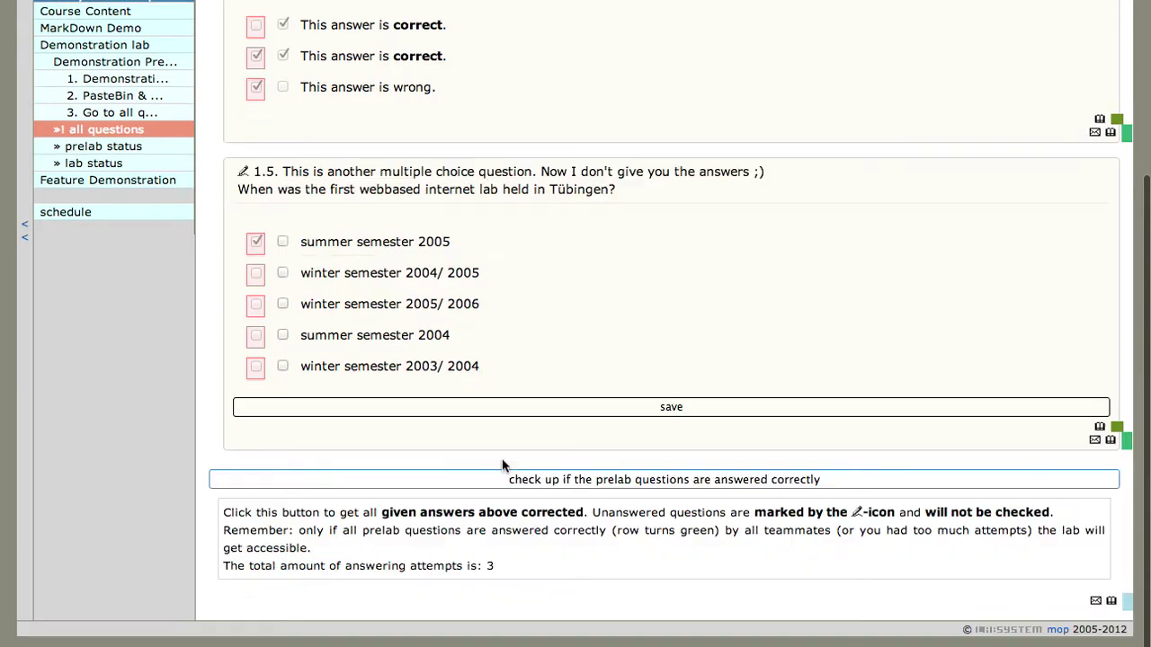
click(282, 334)
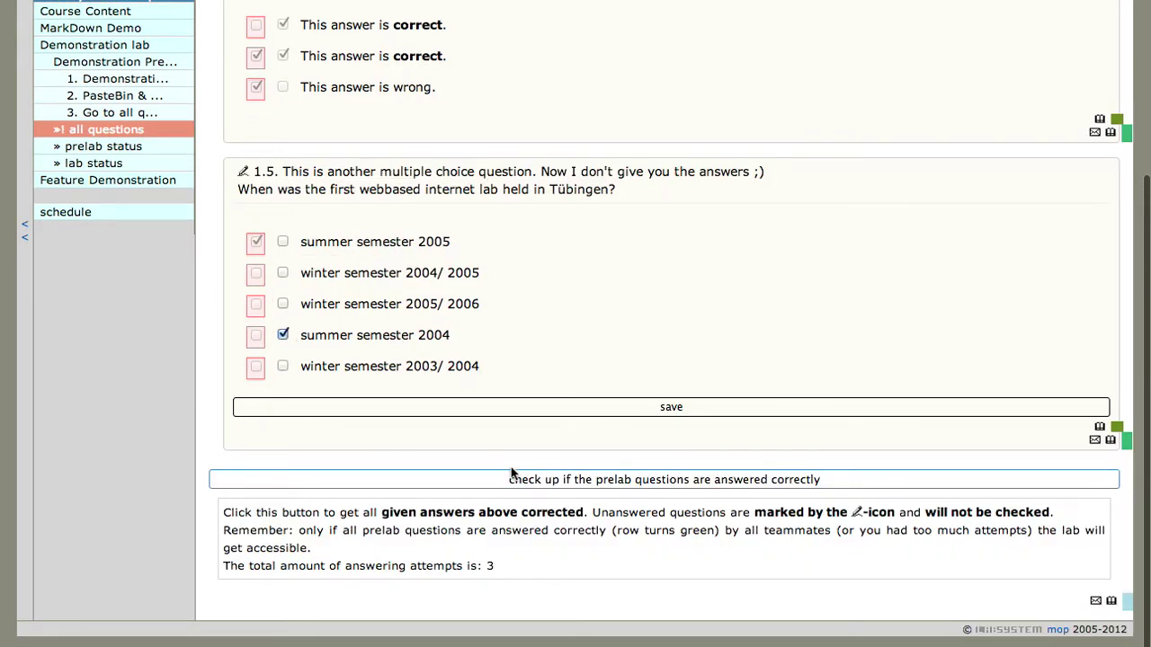
click(544, 409)
click(603, 477)
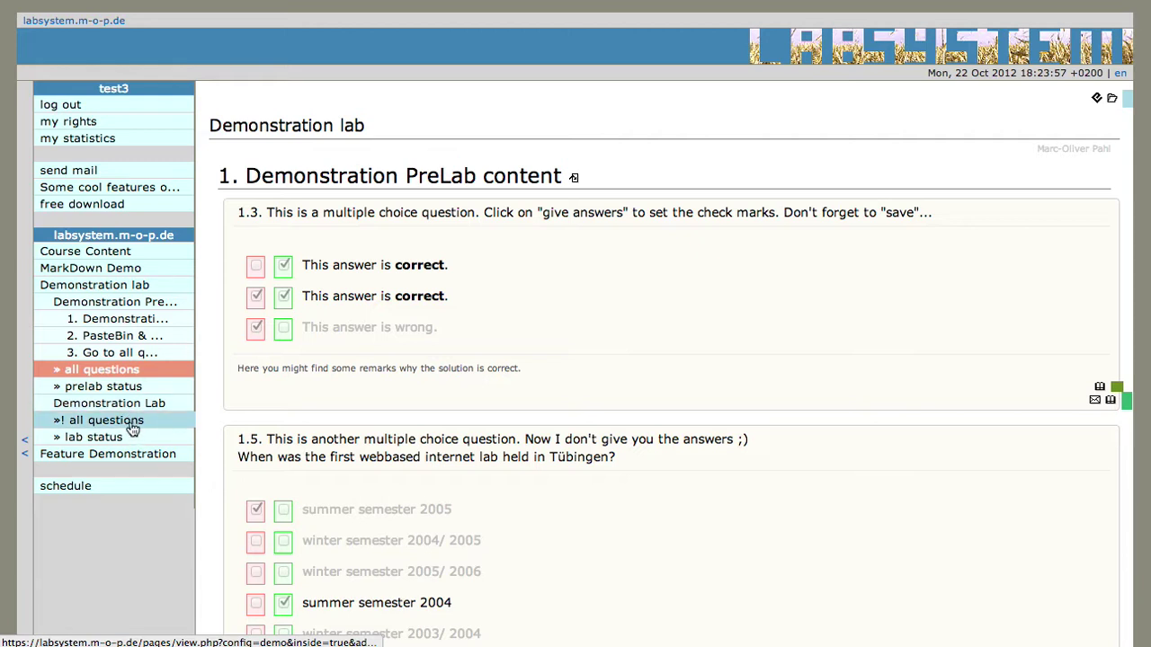
Save 'my answer' as the answer to Demonstration Lab question 1.2
click(104, 421)
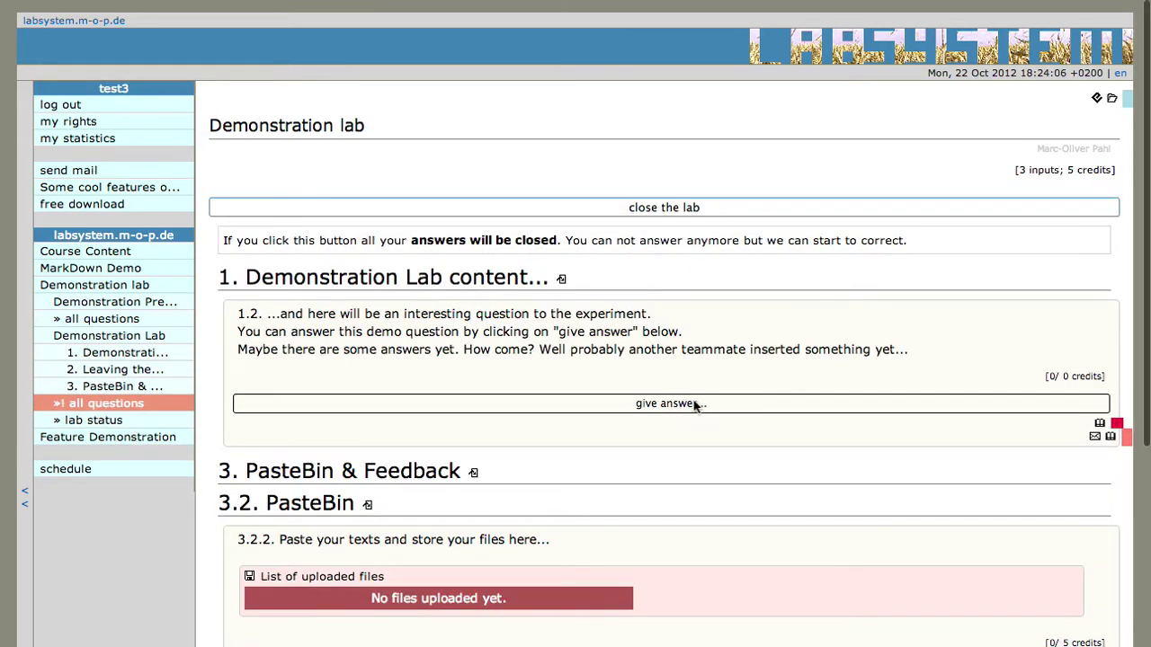
click(699, 403)
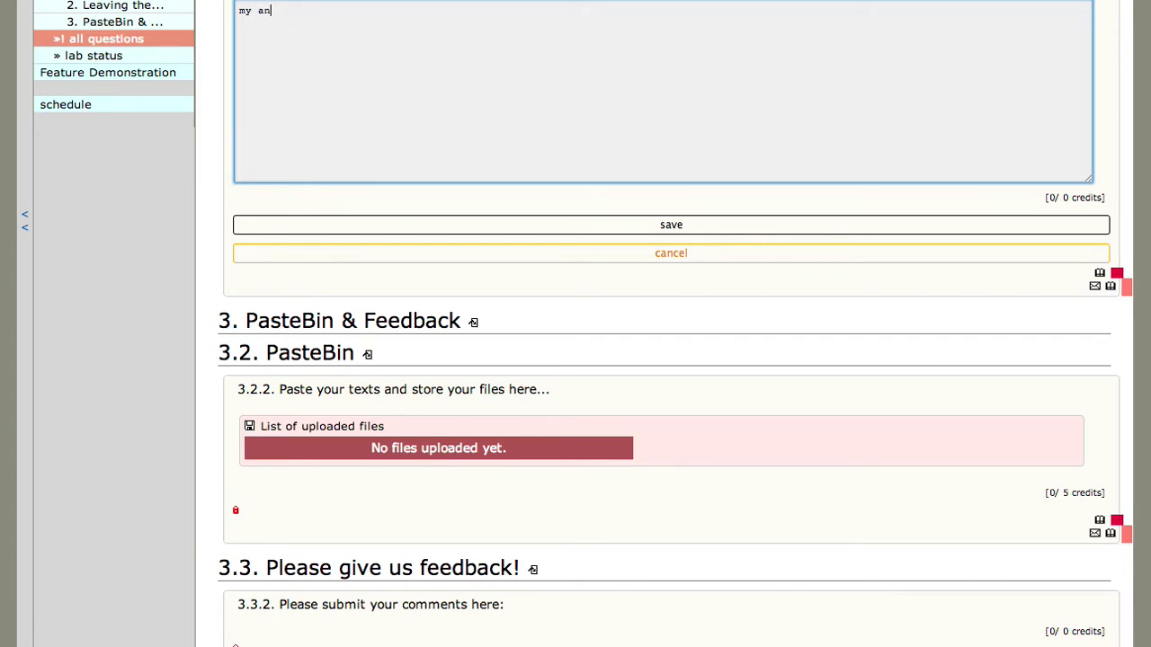
scroll(742, 84, down, 2)
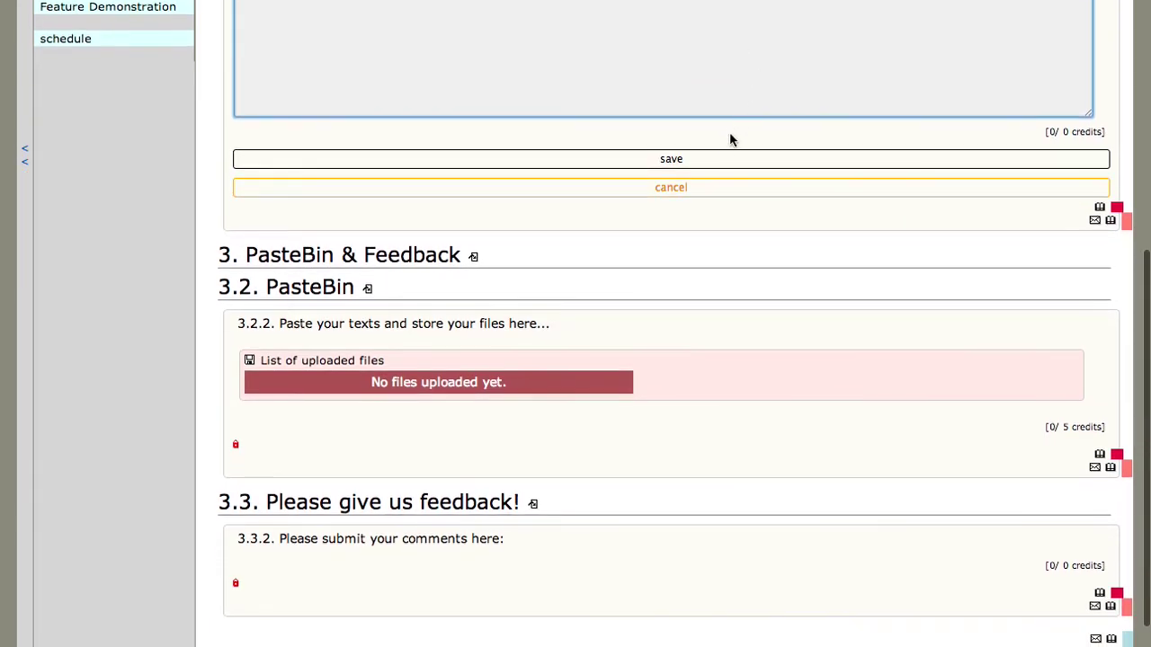
click(725, 159)
scroll(427, 154, up, 6)
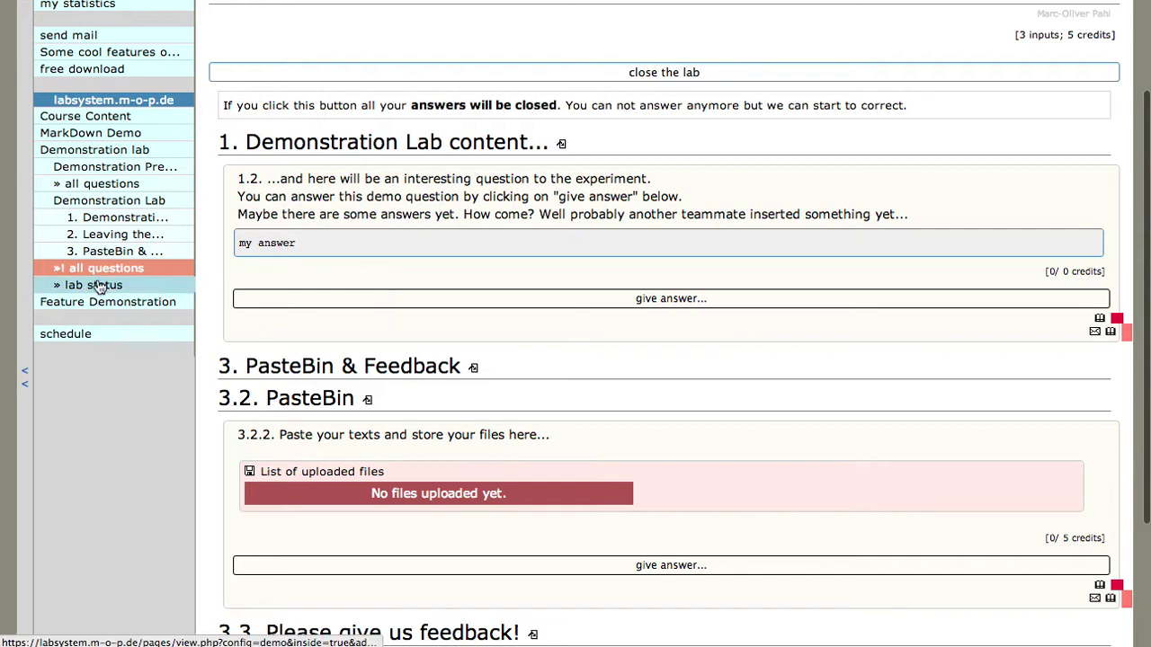
Open the lab status table and sort it by m-credits, descending
click(94, 285)
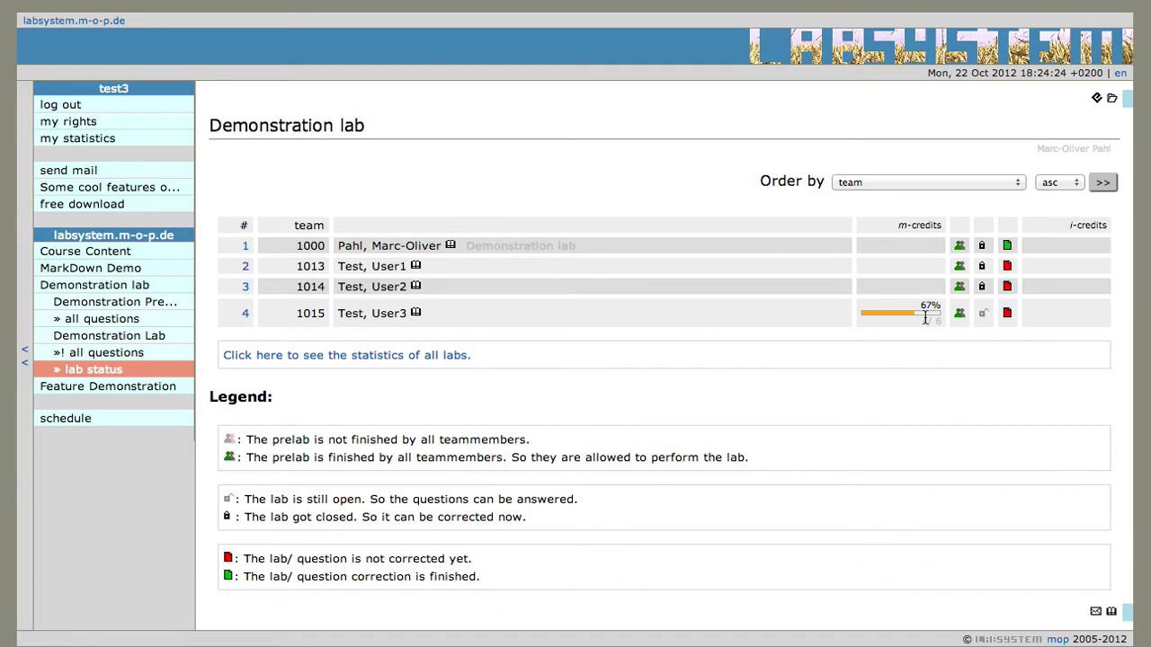
click(953, 183)
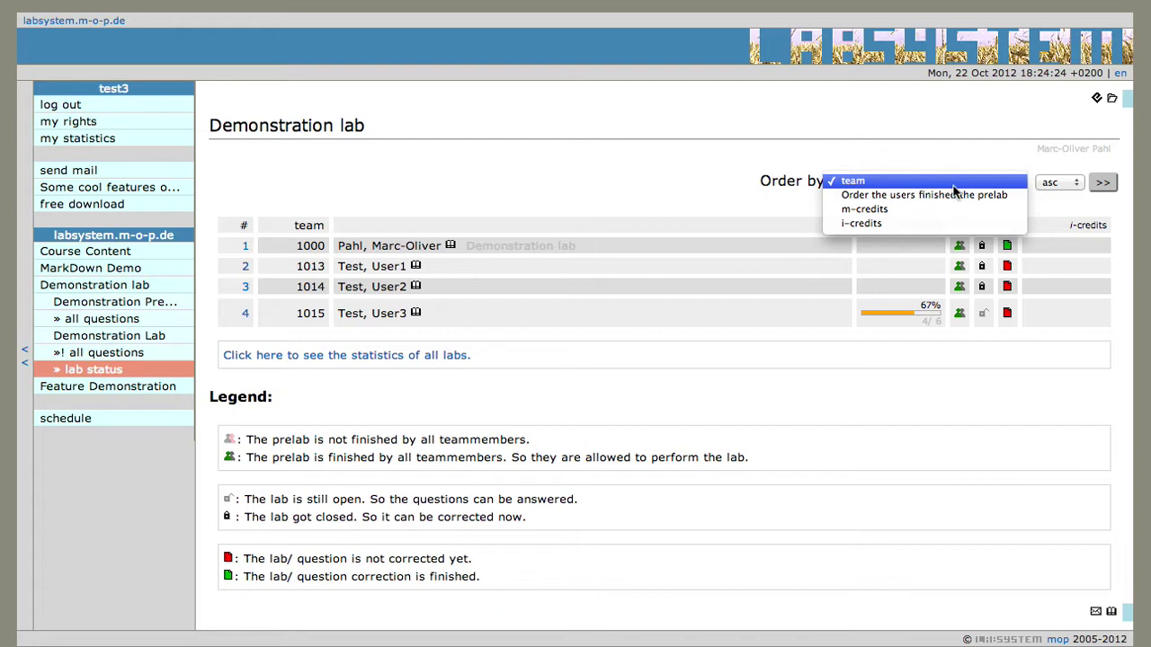
click(951, 216)
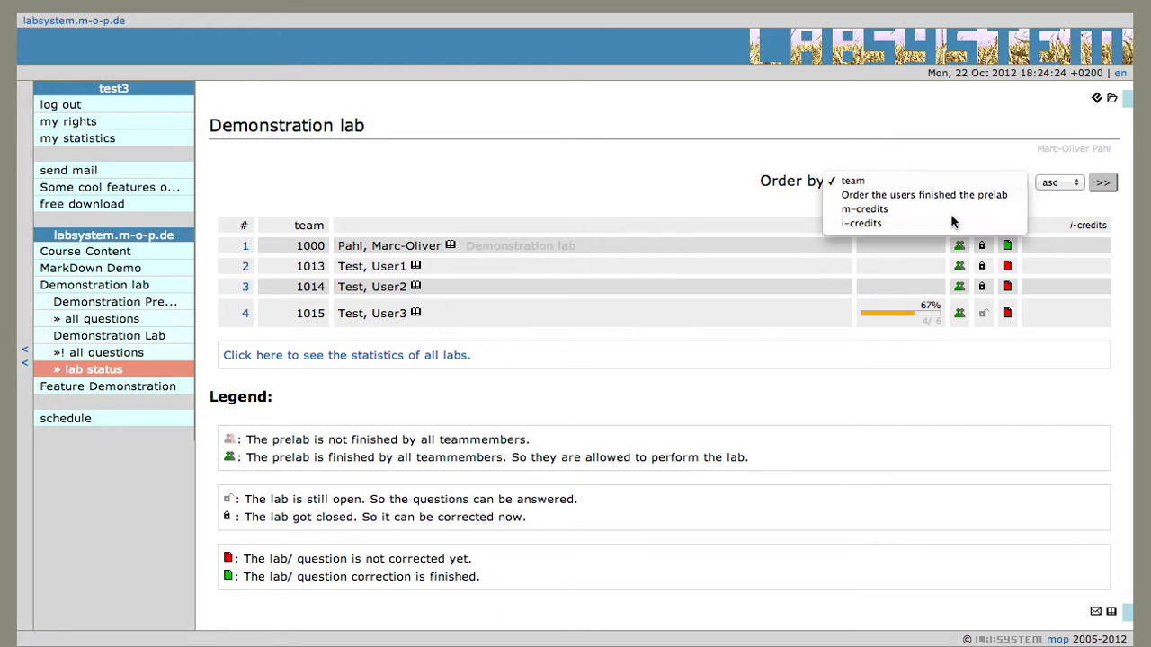
click(1058, 184)
click(1059, 198)
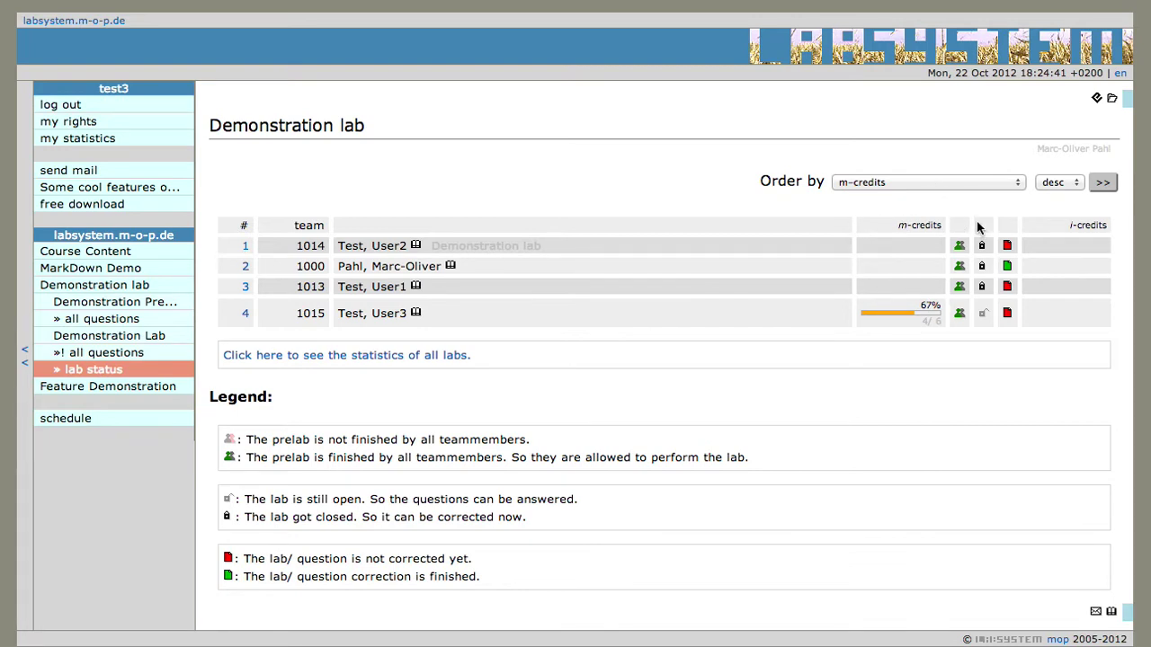
Re-sort the table by 'Order the users finished the prelab', ascending
click(984, 182)
click(976, 180)
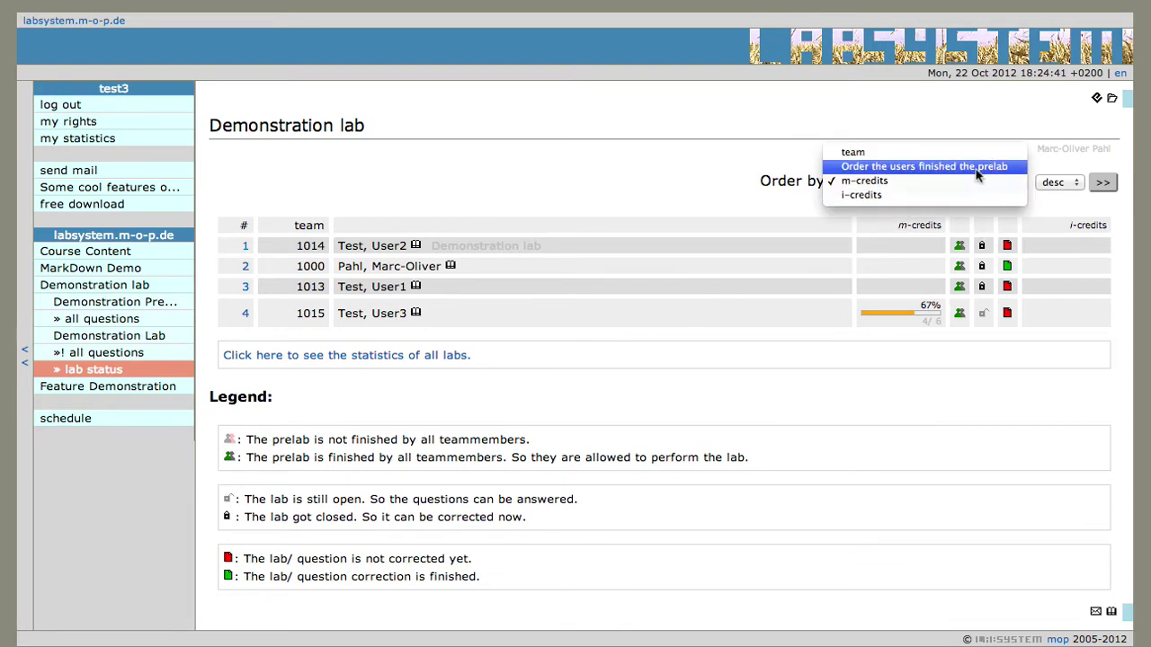
click(1049, 182)
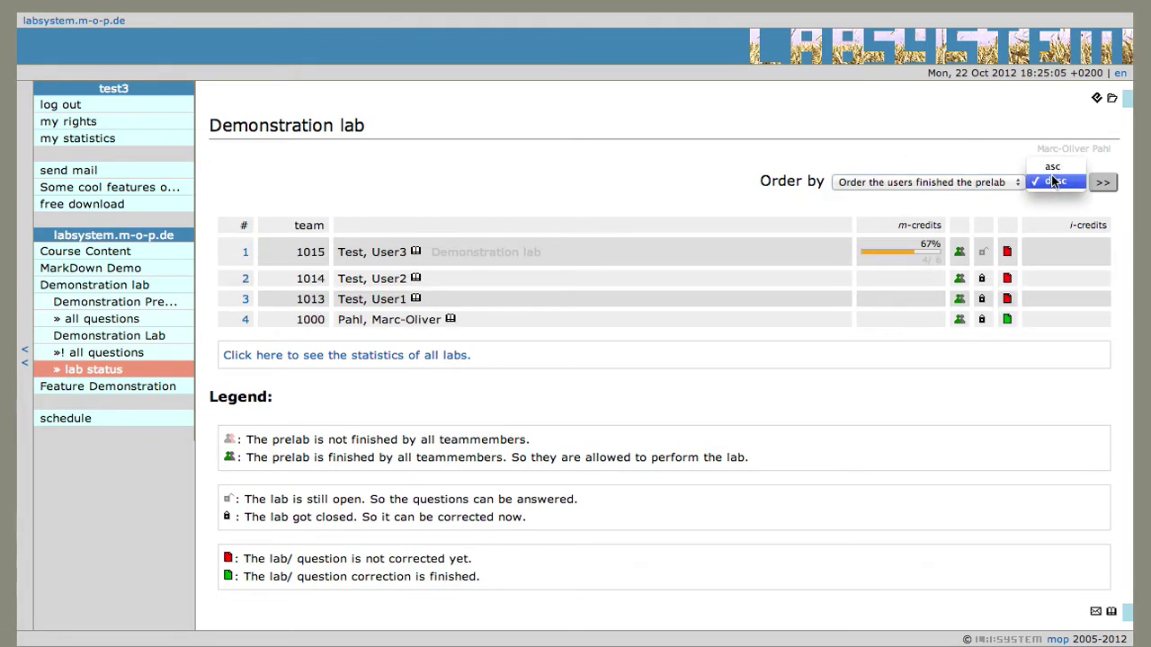
click(1054, 170)
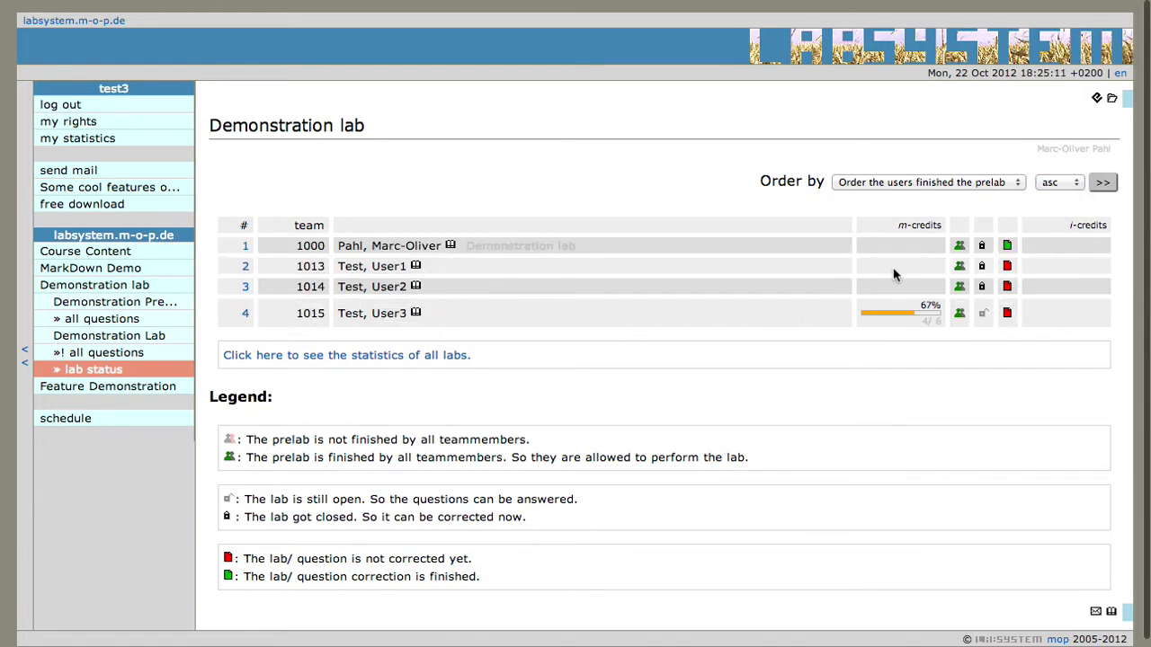
Show and then hide the history logs for teams 1014, 1015 and 1000
click(416, 287)
click(417, 382)
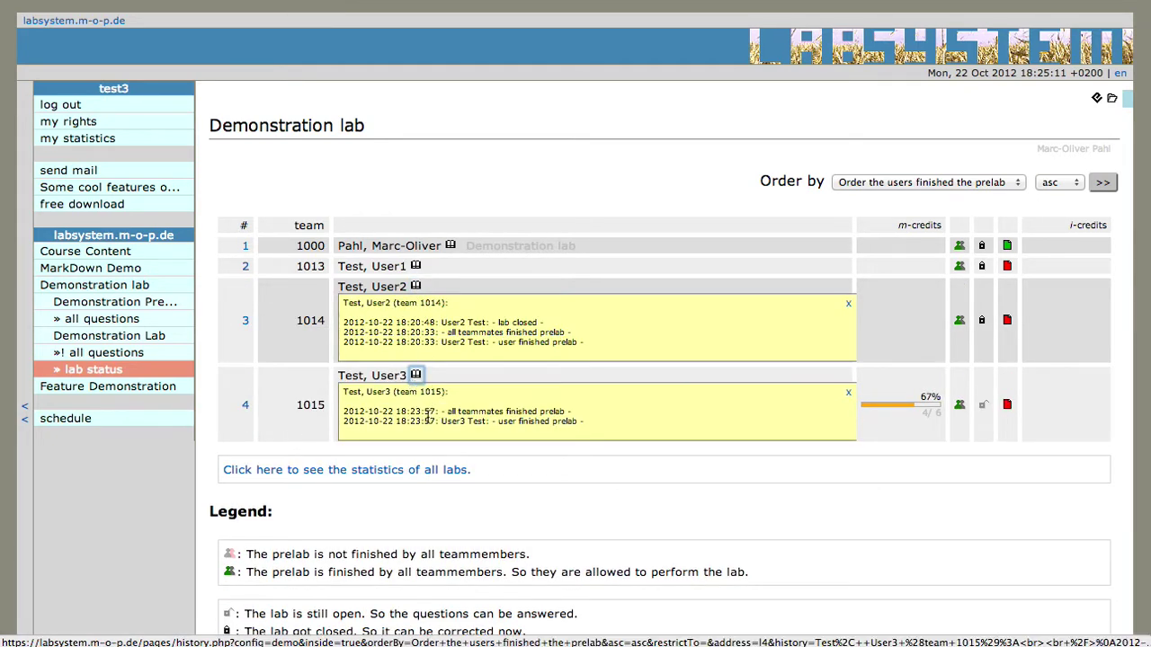
click(450, 246)
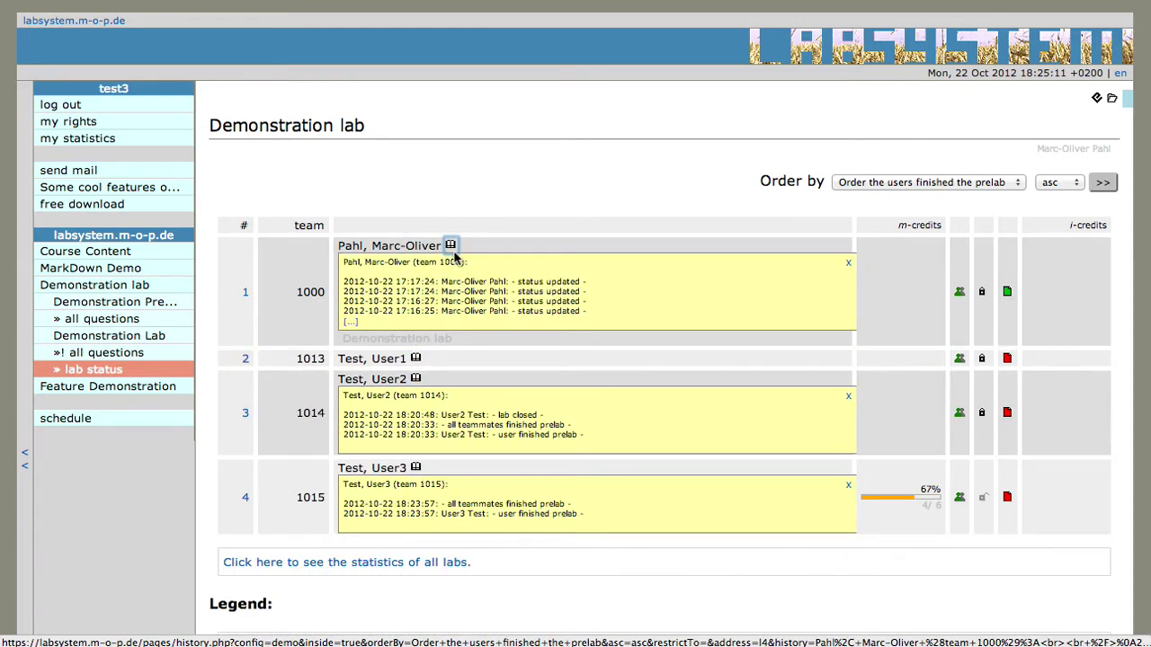
click(451, 247)
click(415, 374)
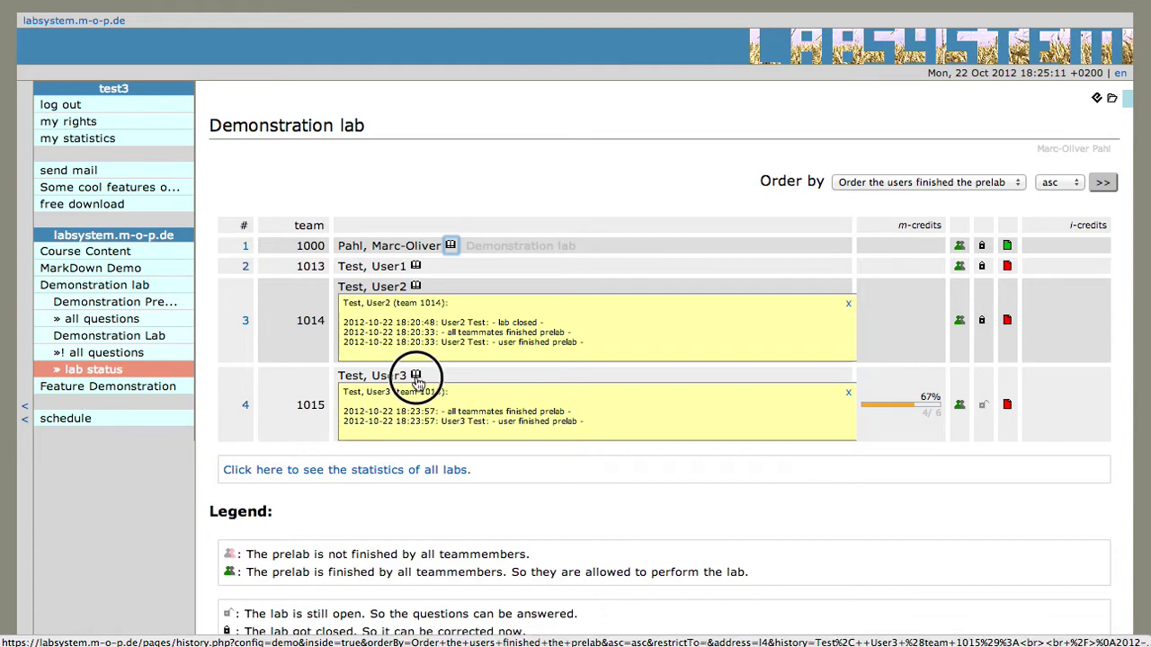
click(415, 286)
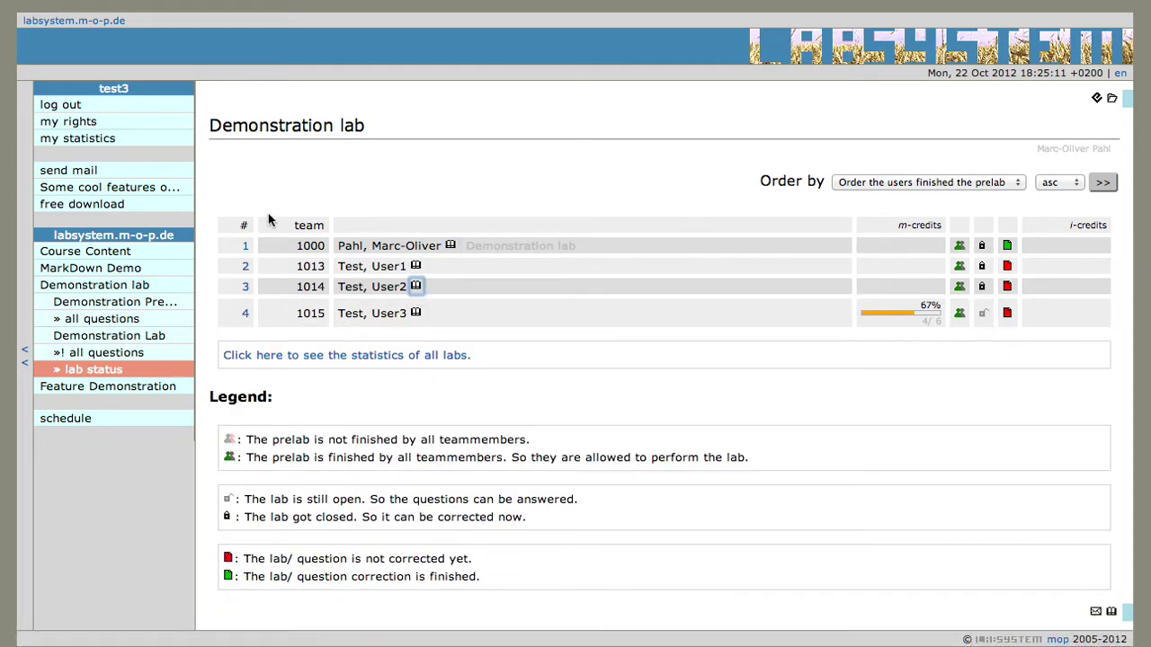
Close the Demonstration Lab, then reopen labsystem in a new private browser window
click(126, 356)
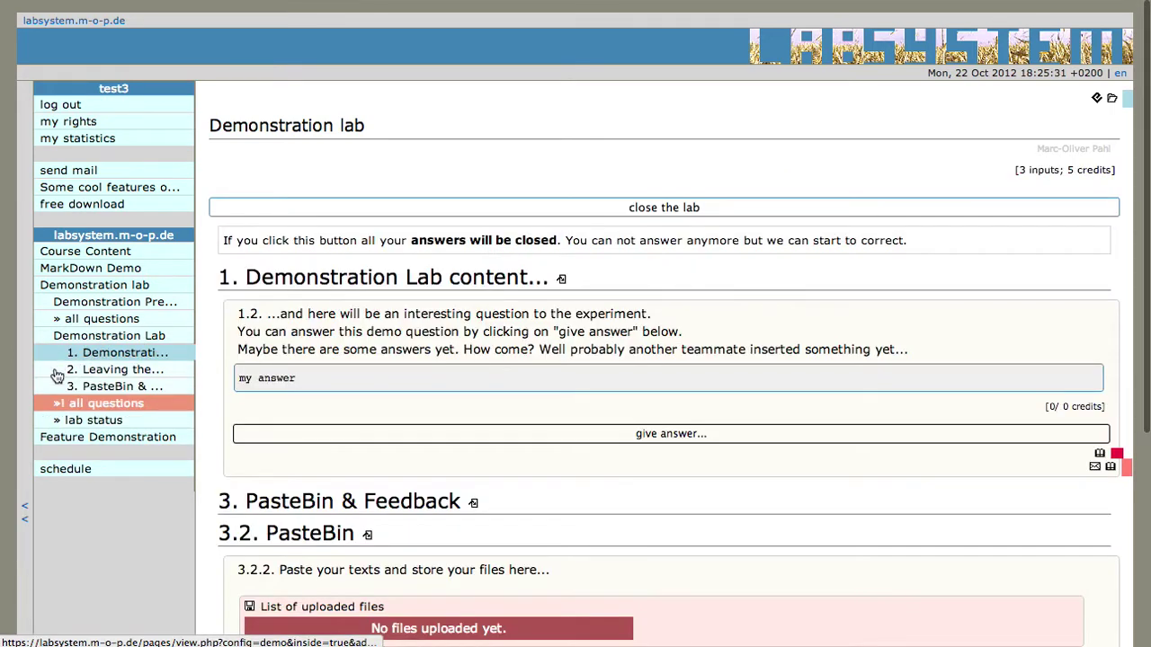
click(681, 207)
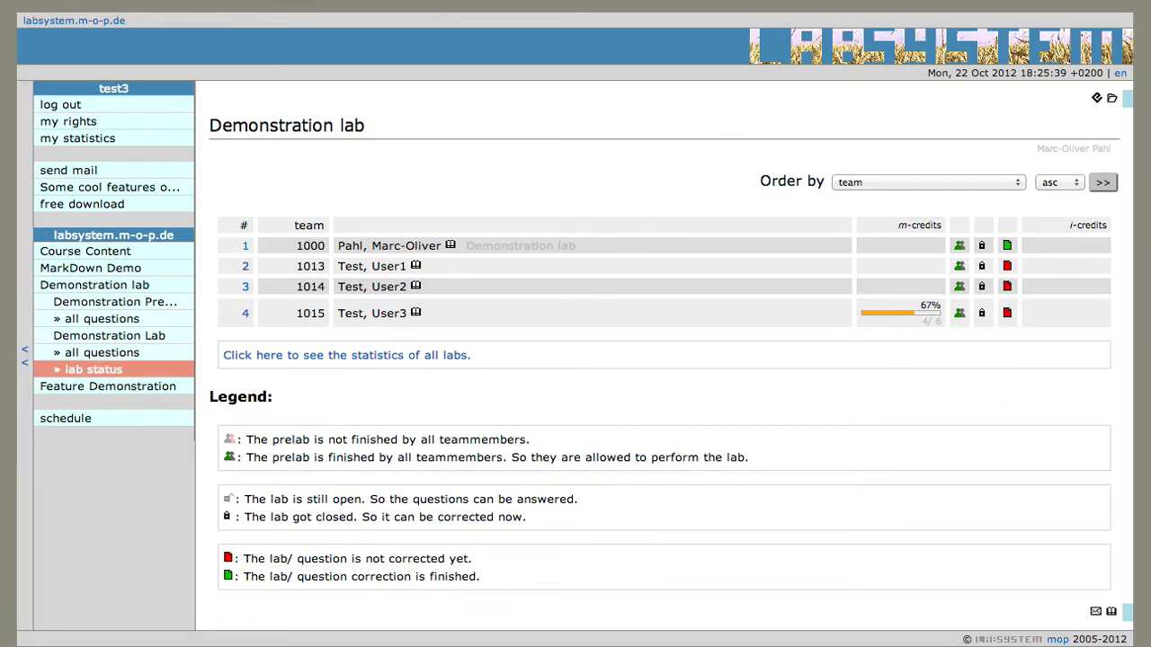
key(super+shift+n)
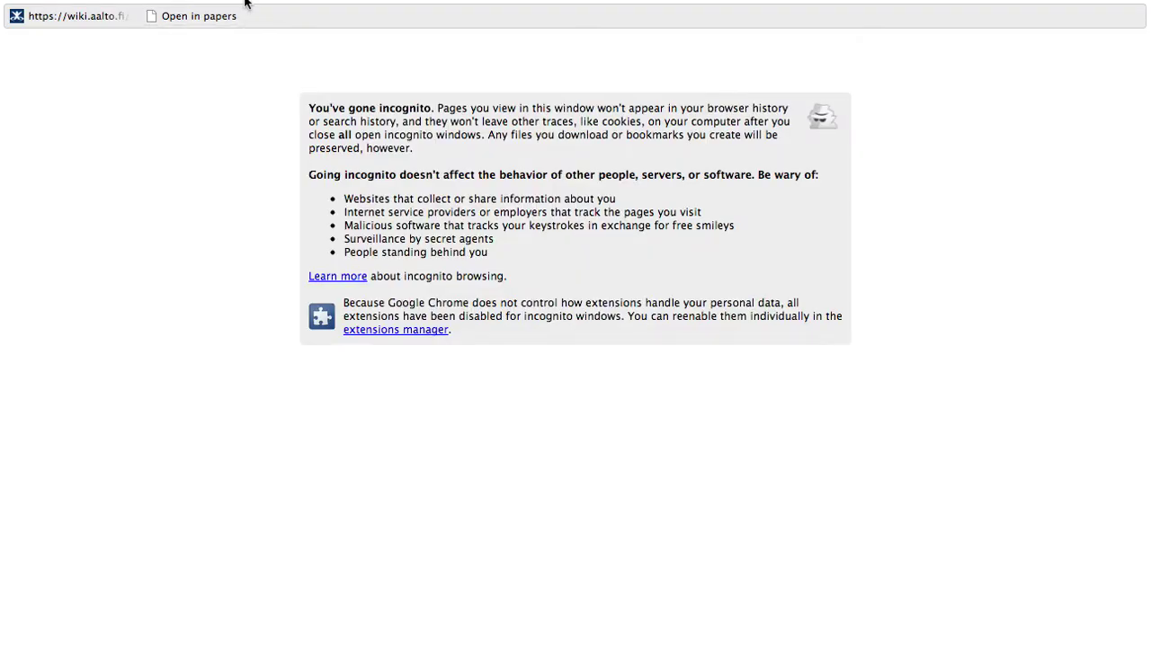
text(labs)
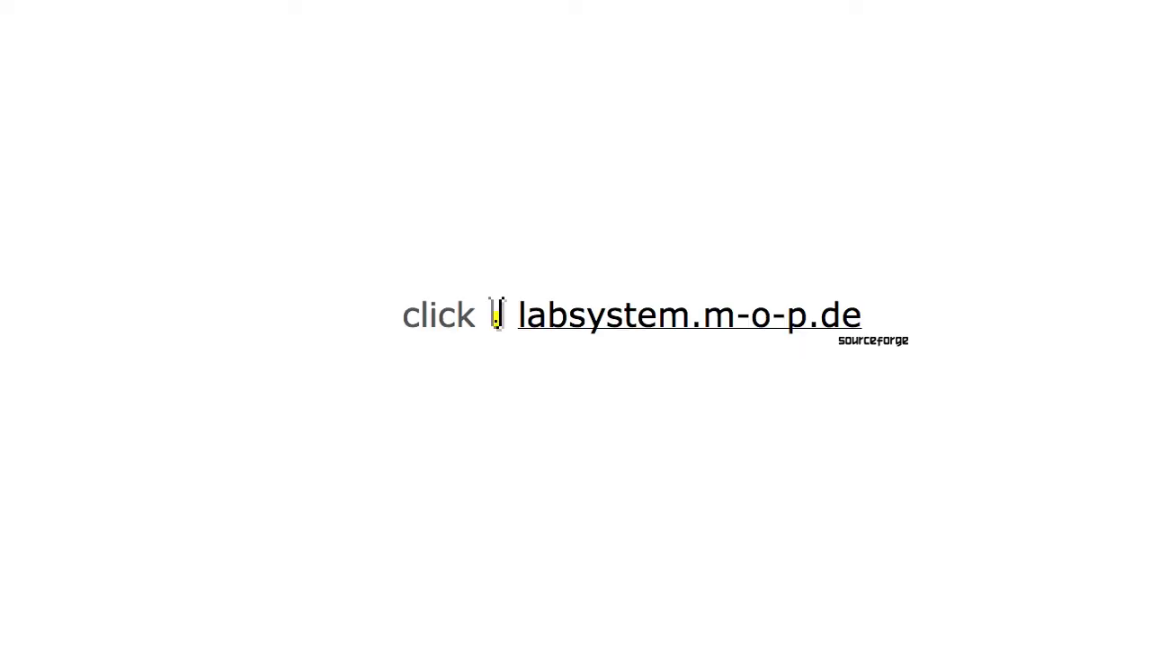
click(743, 326)
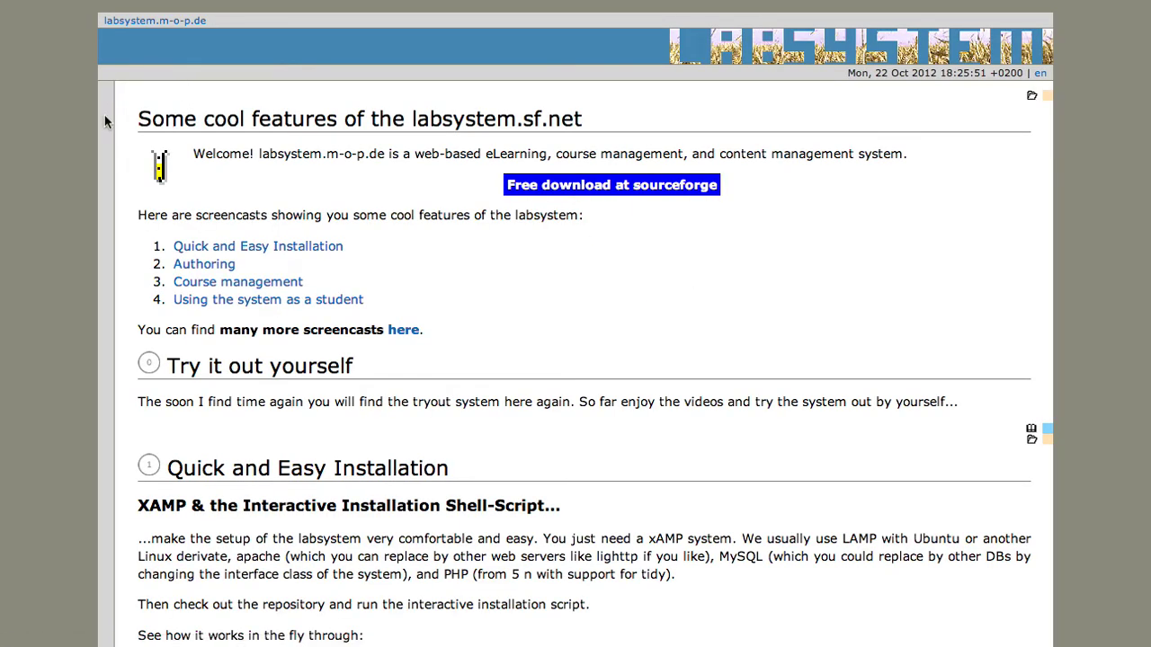
Log in to labsystem with the instructor username and password
mouse_move(105, 115)
click(132, 109)
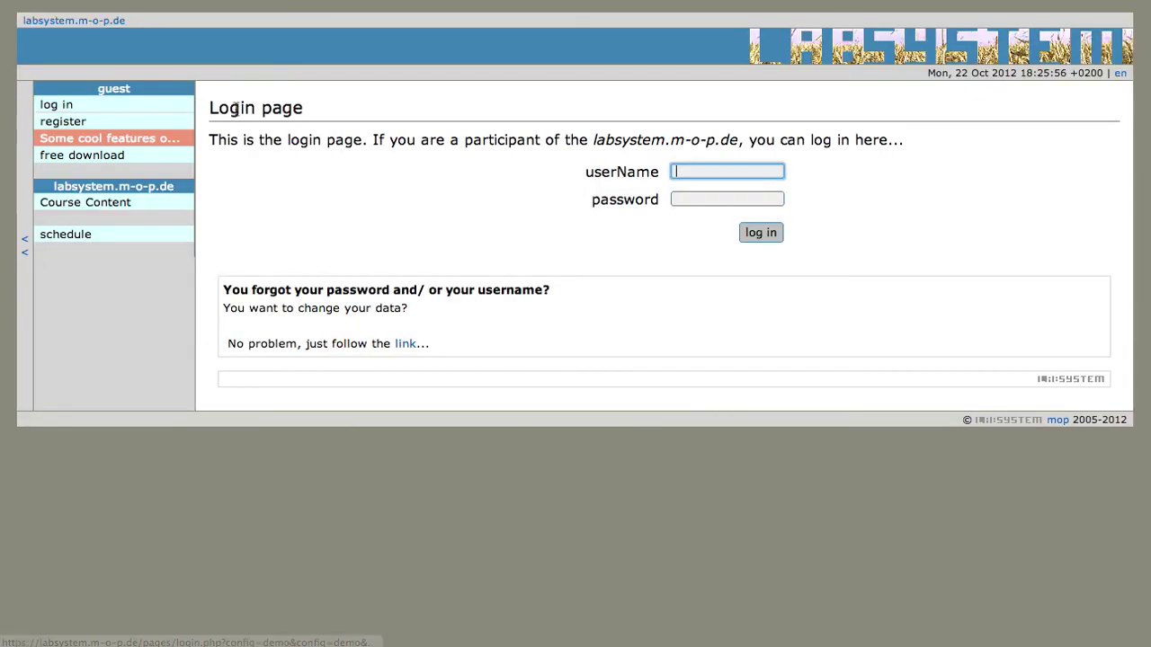
text(mop)
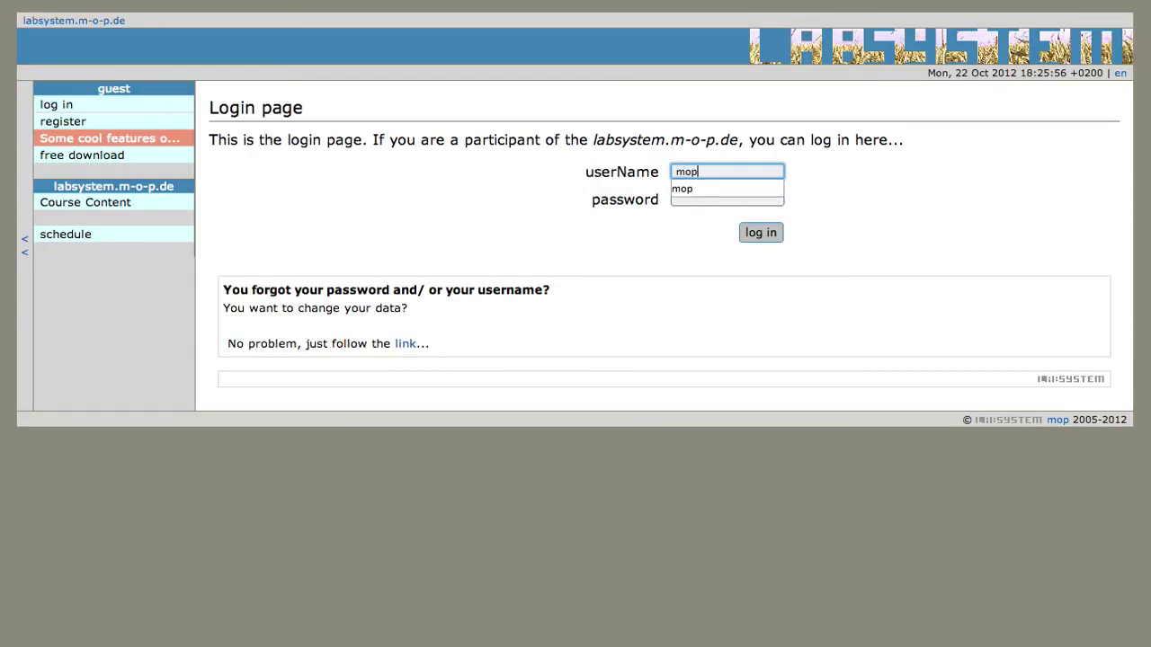
click(726, 199)
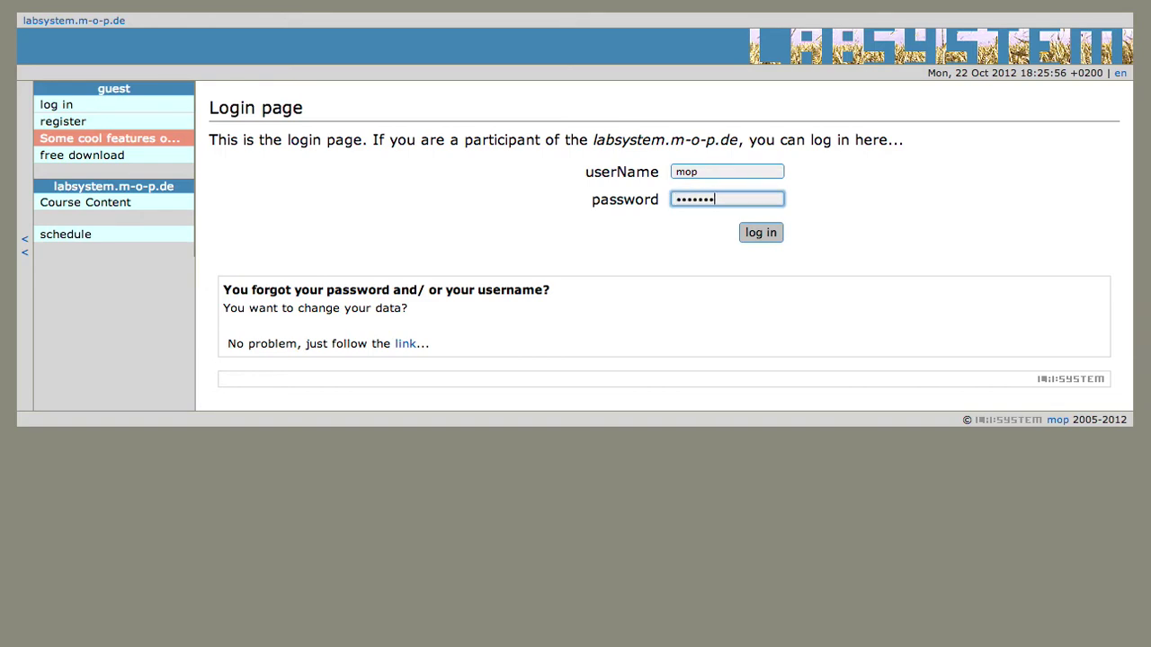
key(Return)
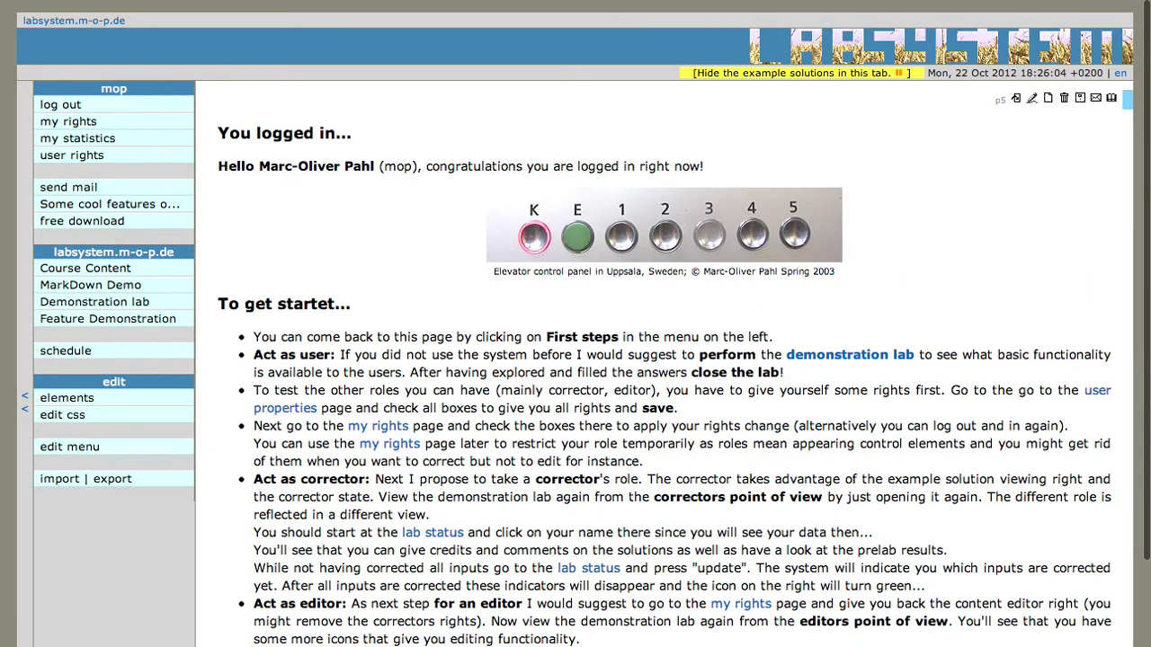
Open the Demonstration lab status and view team 1015's member's data
click(154, 303)
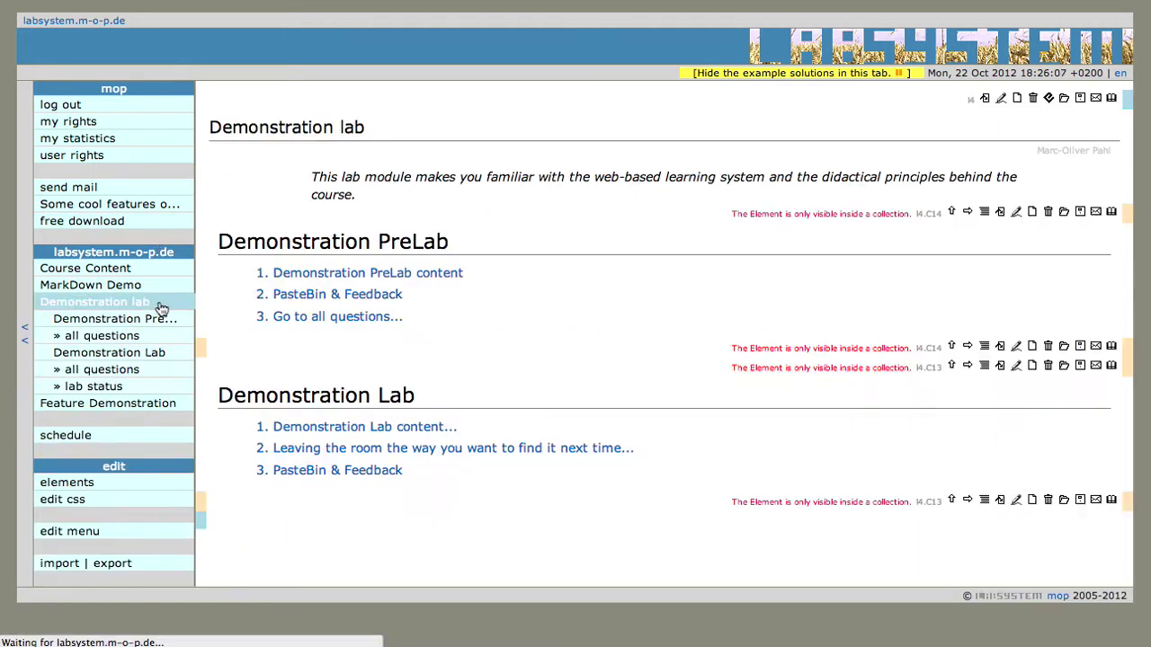
click(92, 386)
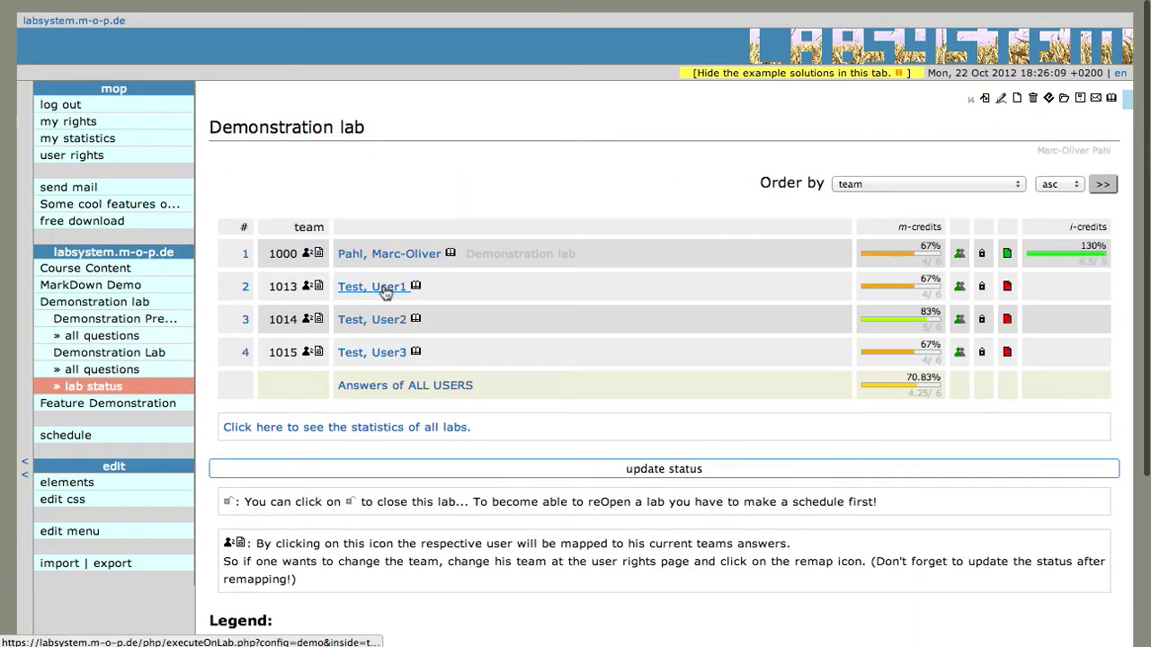
click(397, 355)
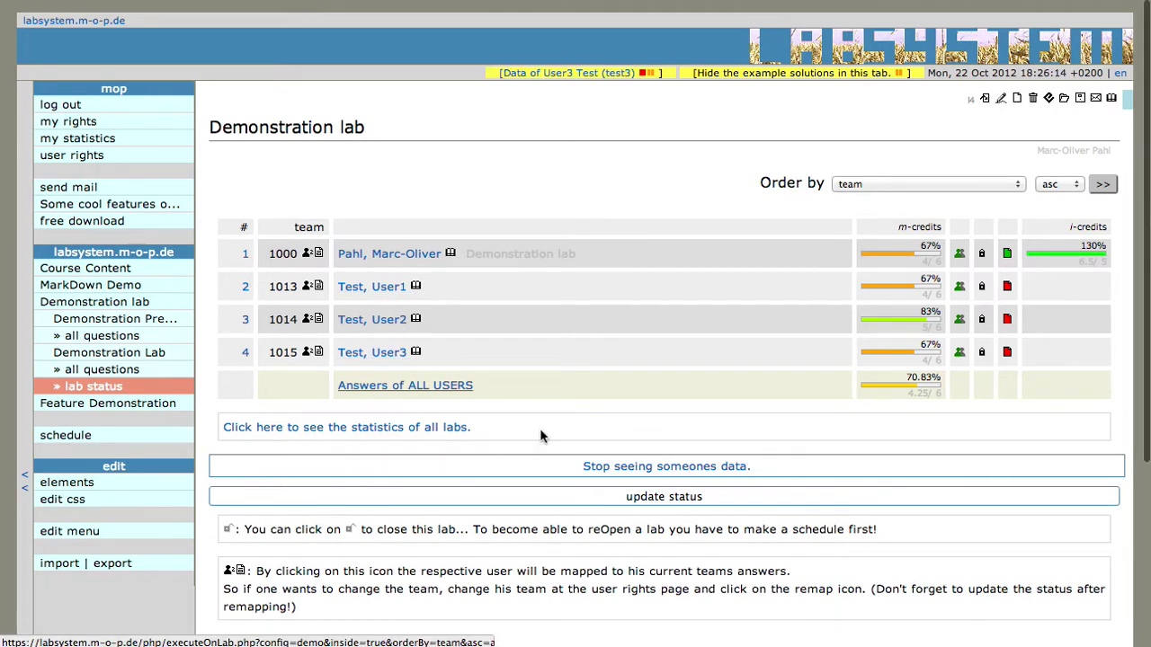
Mark team 1015's first answer as corrected in the credits checkbox and save it
click(133, 371)
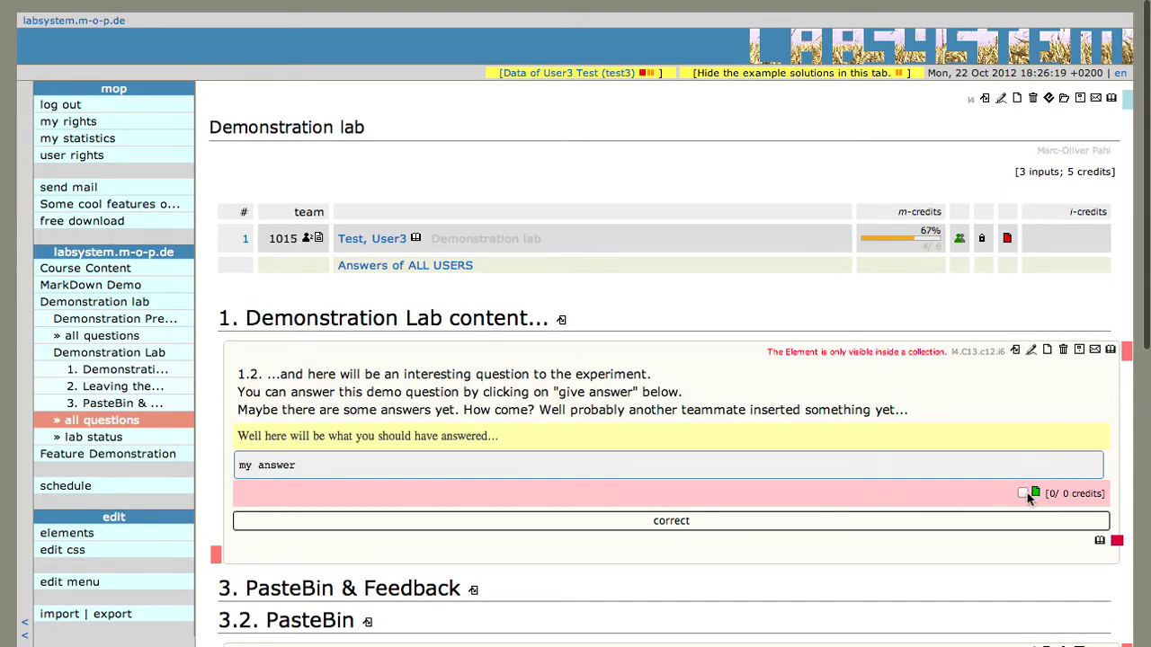
scroll(1003, 526, down, 5)
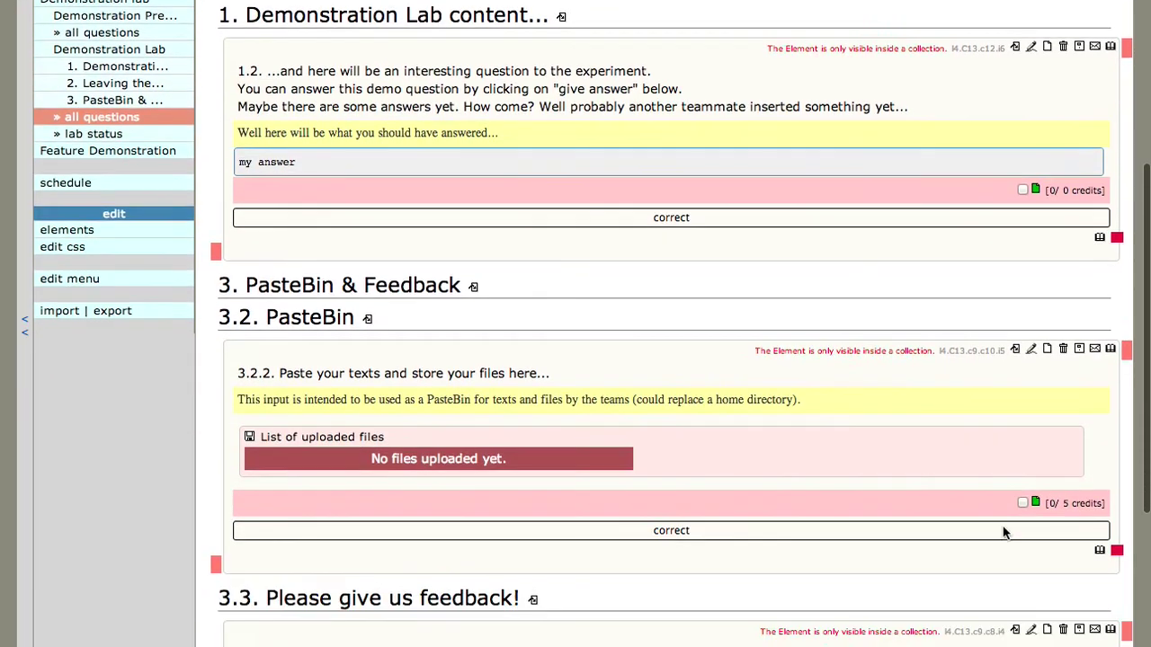
scroll(1002, 526, up, 2)
click(1022, 237)
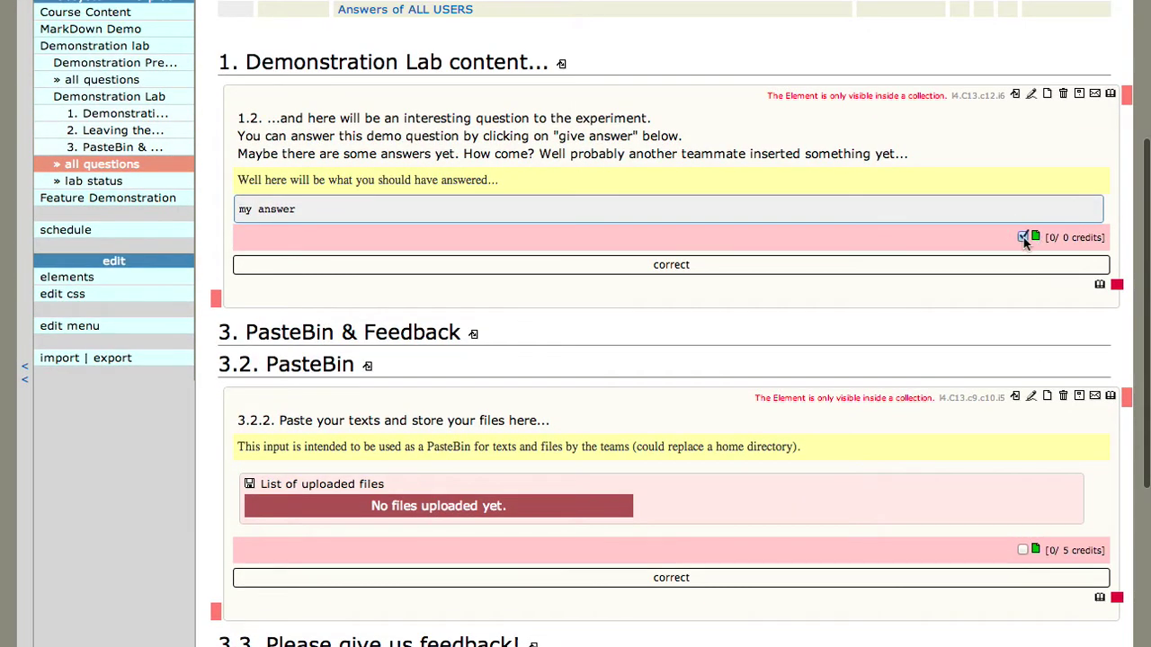
click(670, 264)
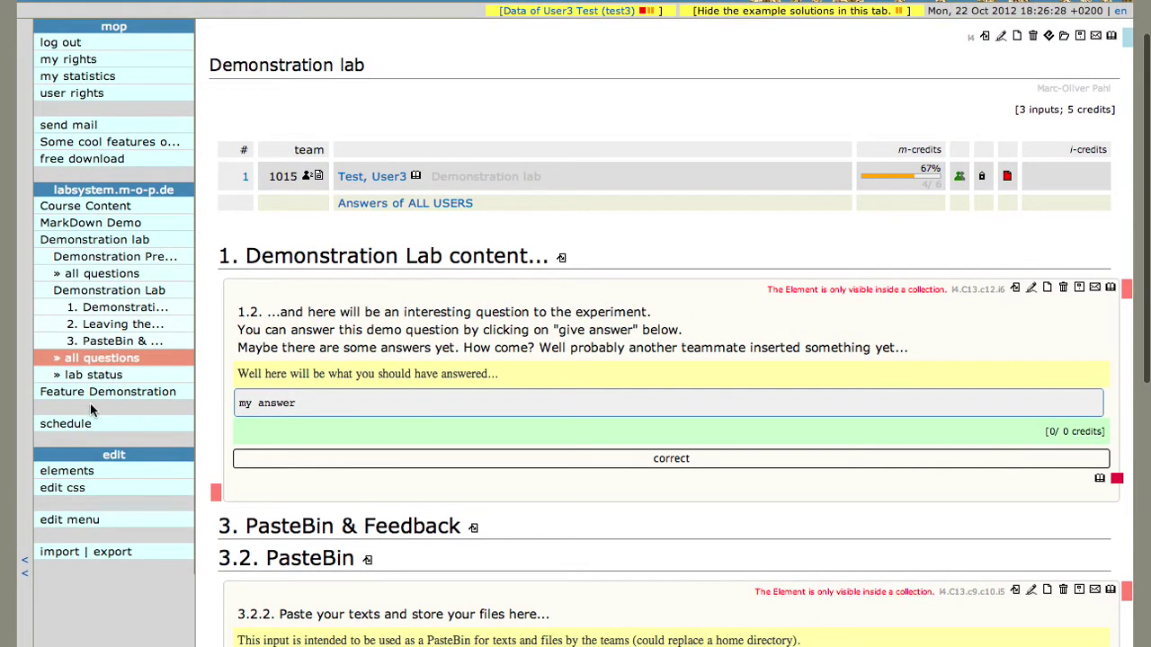
Update the teams' status in the lab status overview, then log out
click(94, 375)
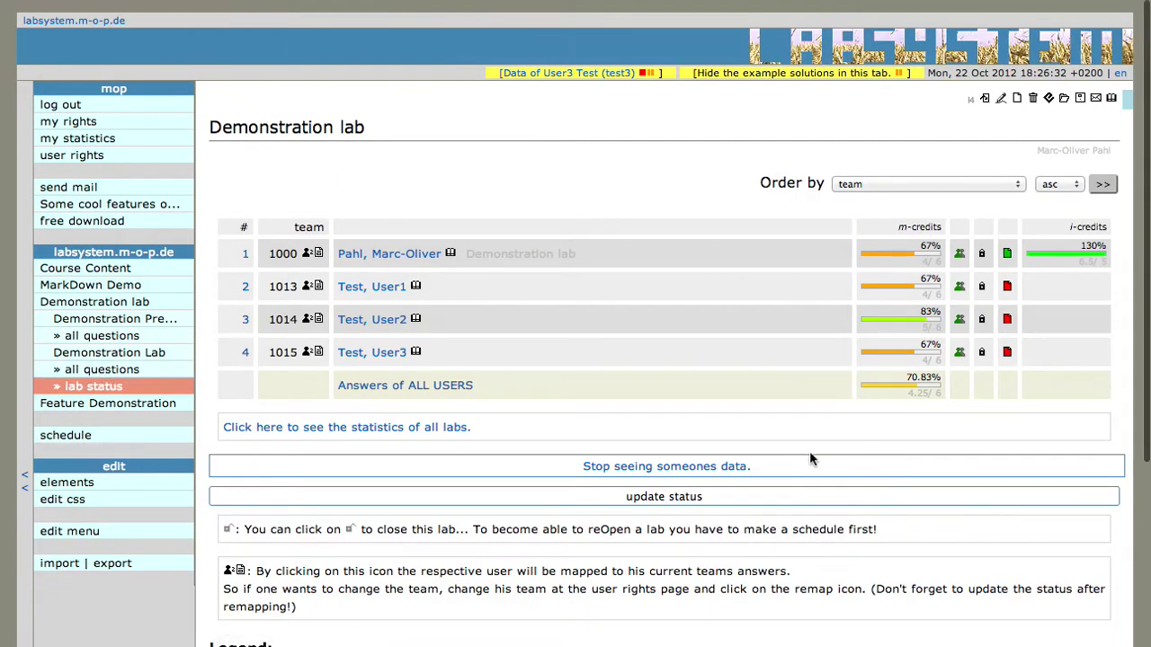
click(700, 498)
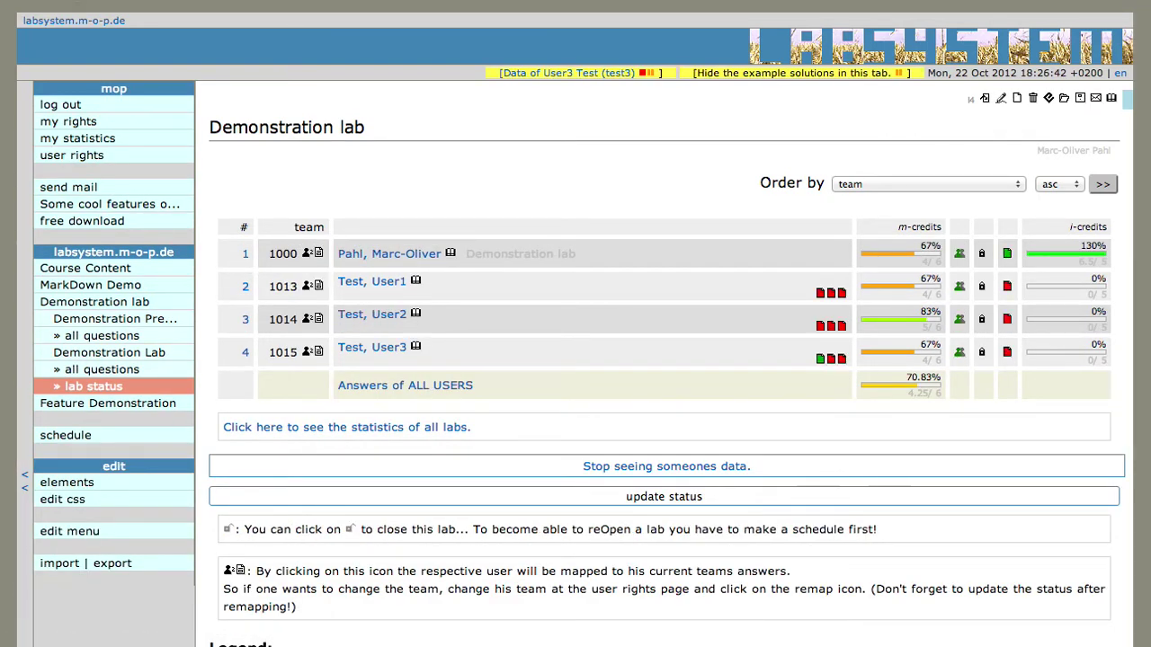
click(105, 112)
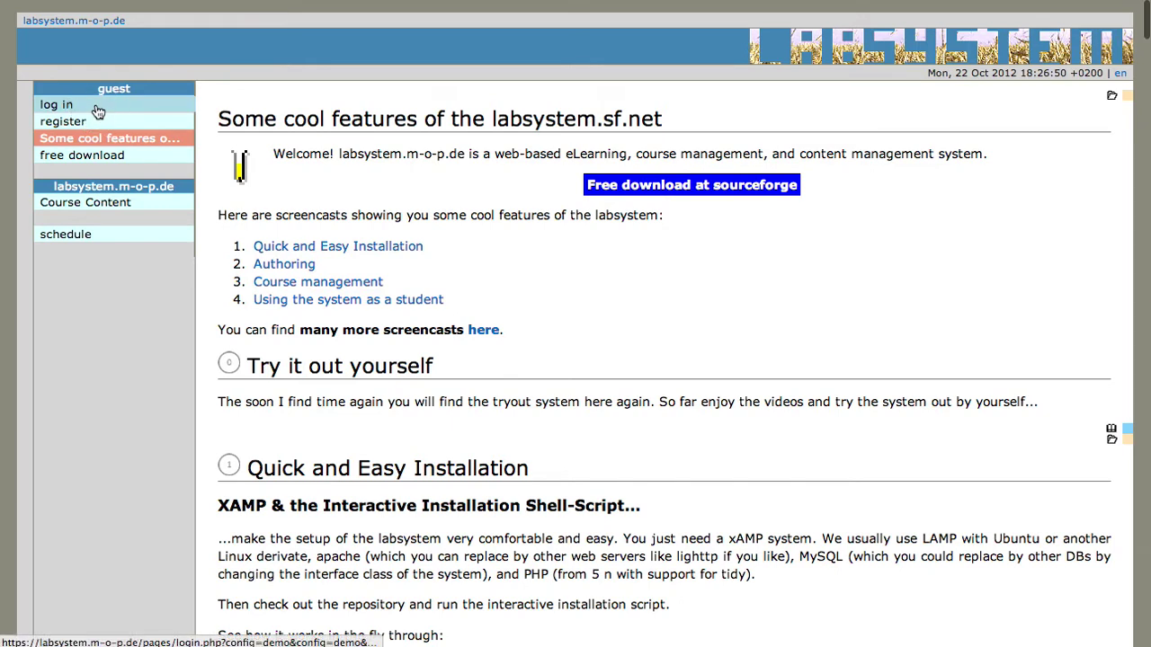
Log in to labsystem as the test user
click(99, 108)
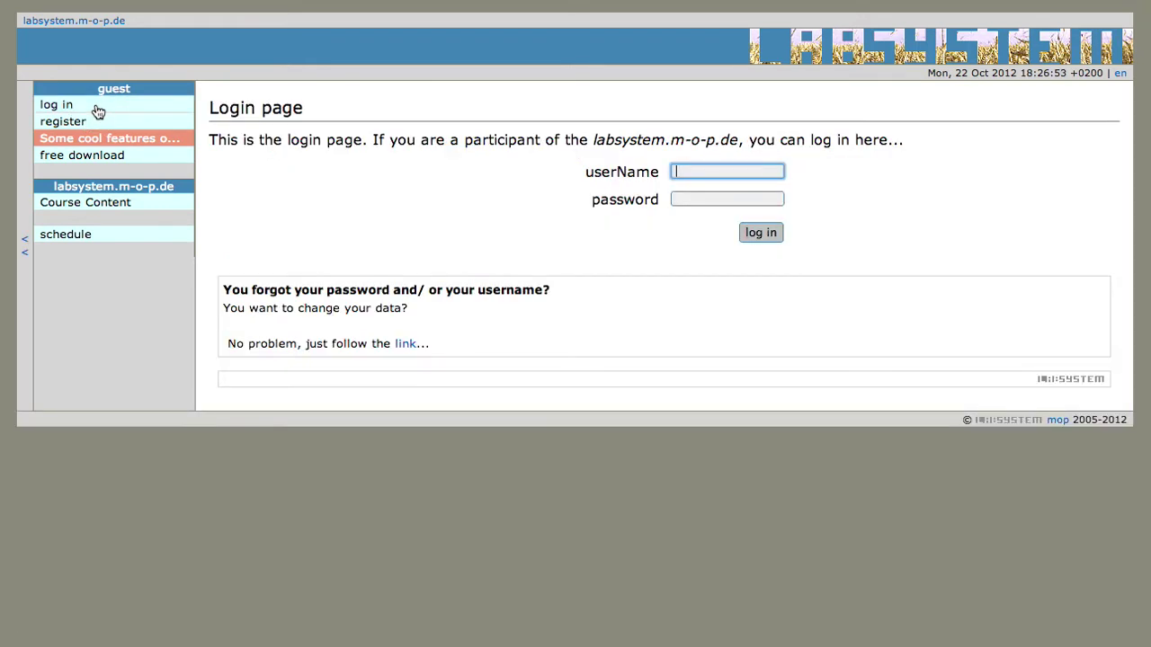
text(test3)
key(Tab)
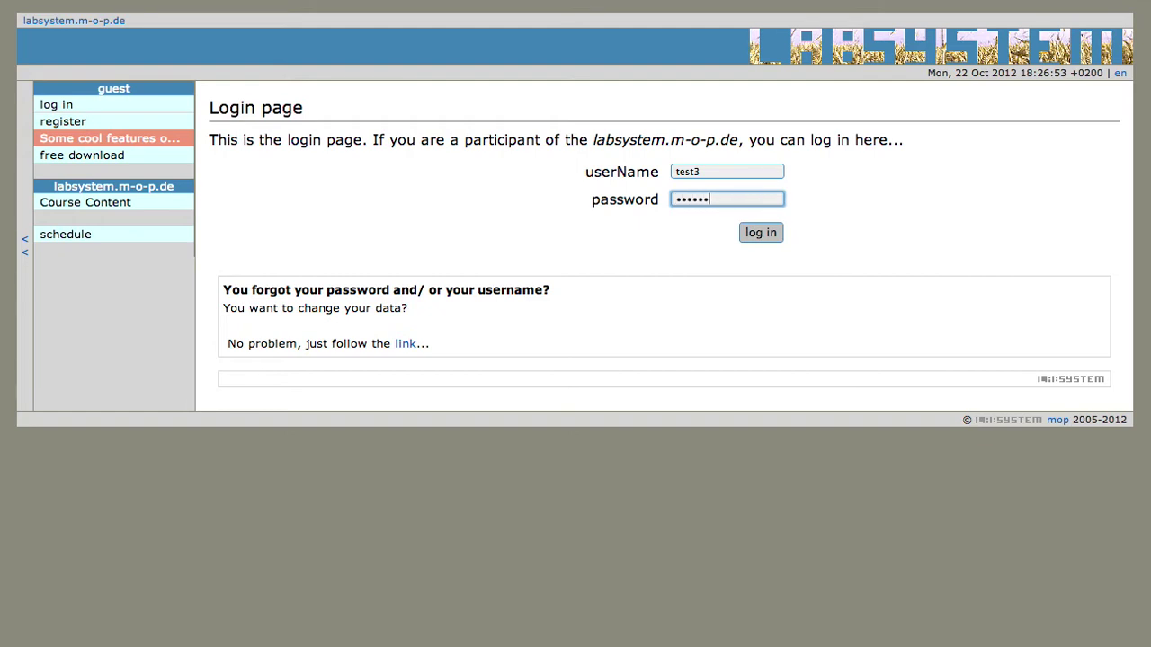
key(Return)
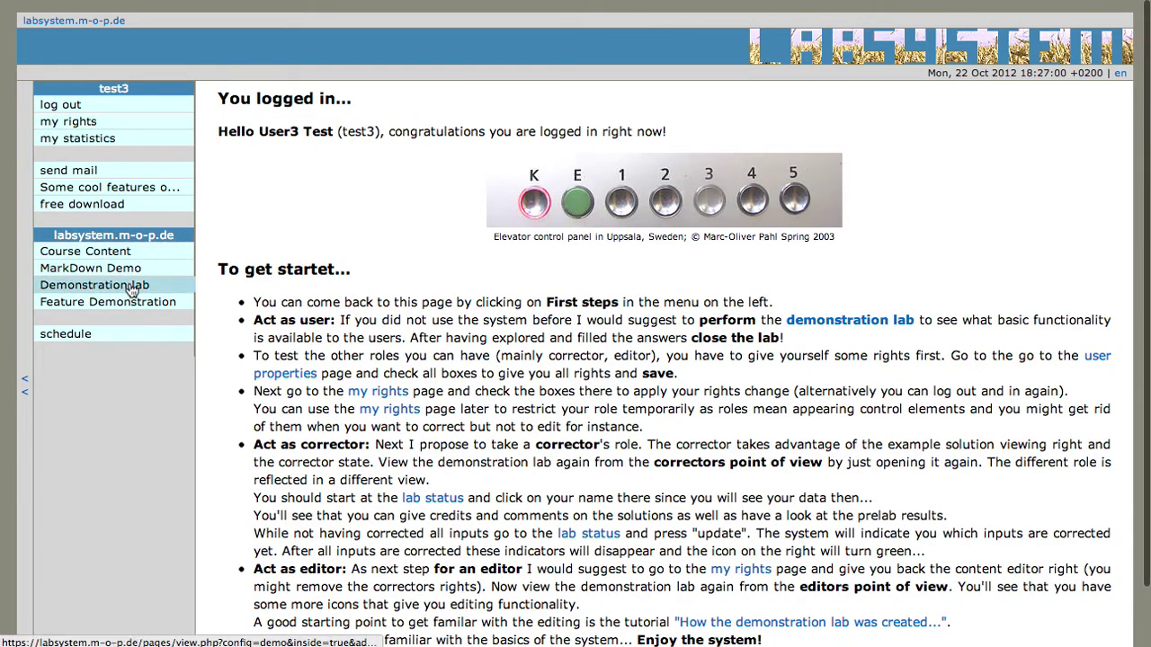
View all Demonstration lab questions, then the personal statistics showing 67% m-credits
click(131, 288)
click(144, 362)
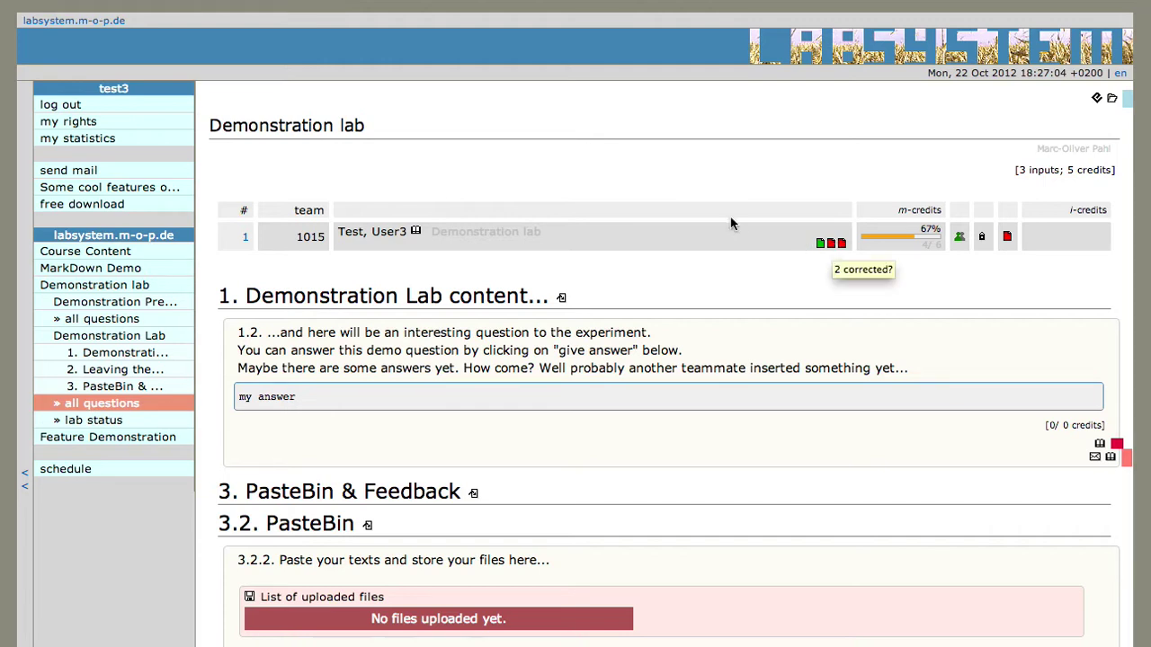
click(128, 142)
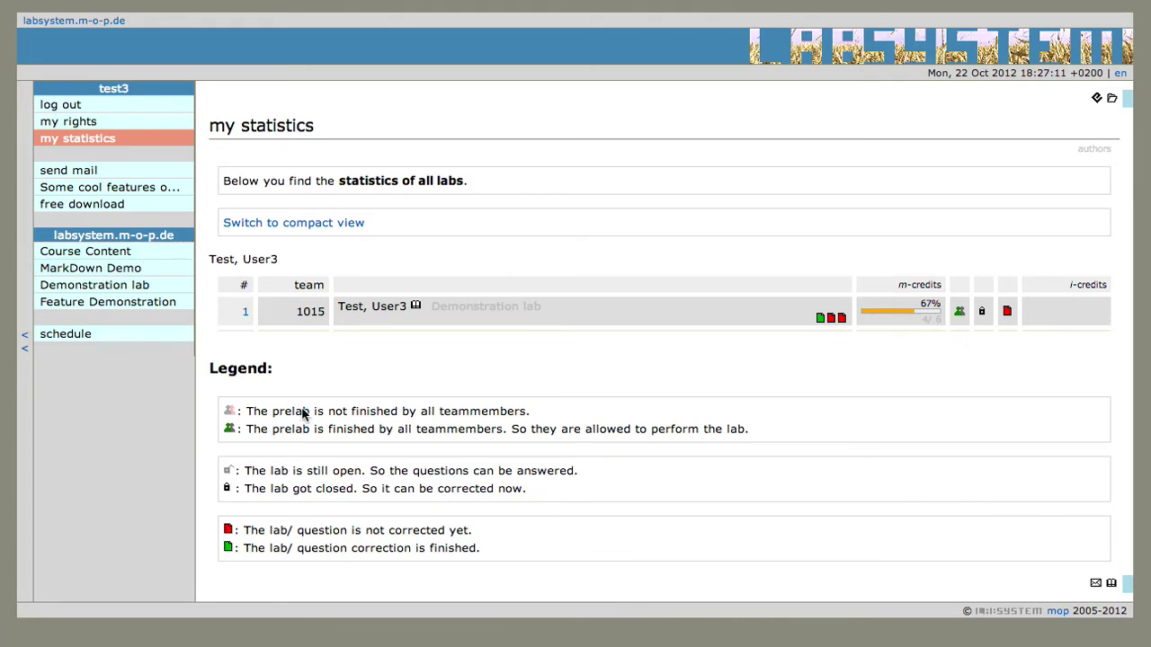
Check the Demonstration lab status for teams 1000 to 1015, return to statistics, and sign out
click(149, 285)
click(154, 370)
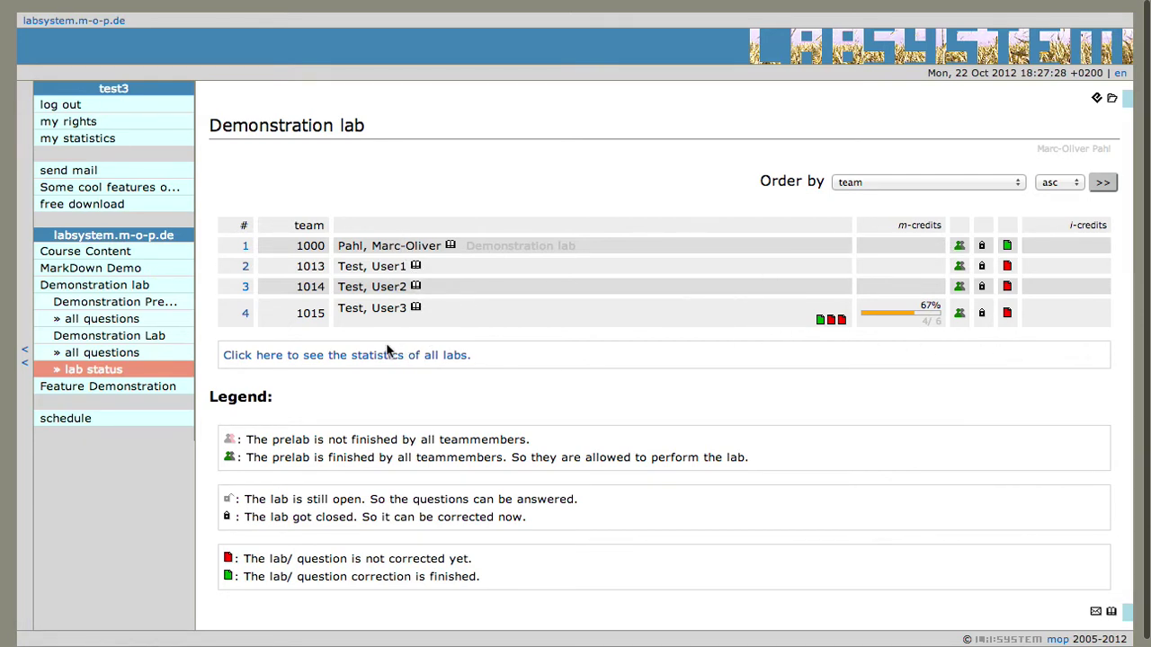
click(112, 140)
click(124, 108)
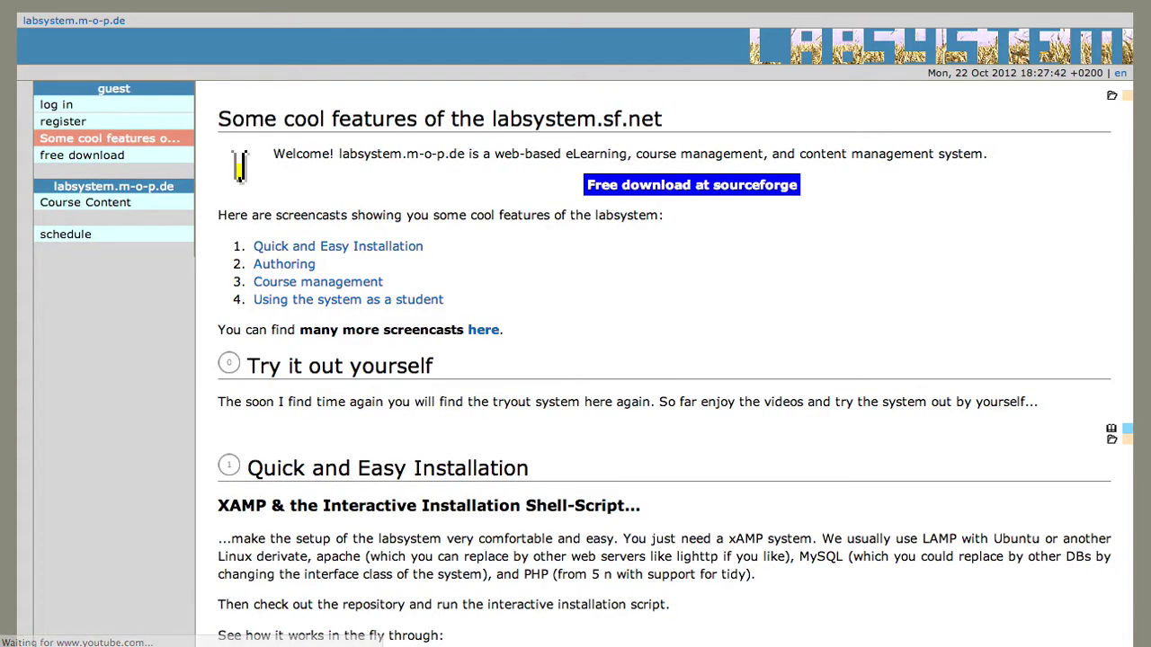
Log back in to labsystem with the administrator account
click(69, 106)
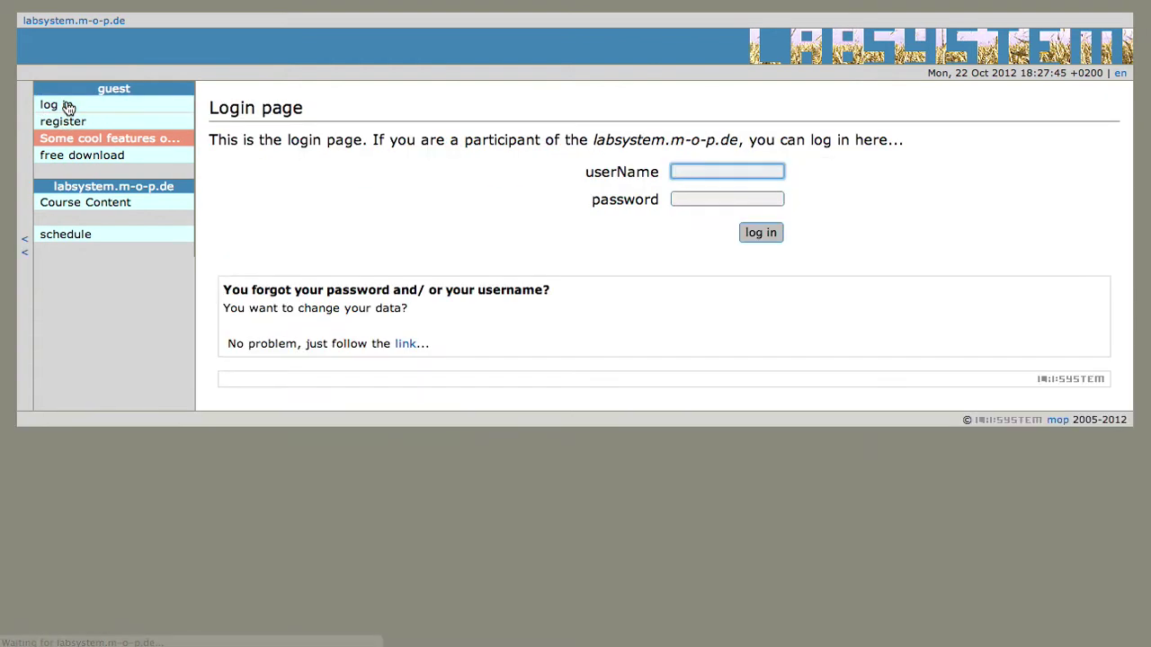
text(mop)
key(Tab)
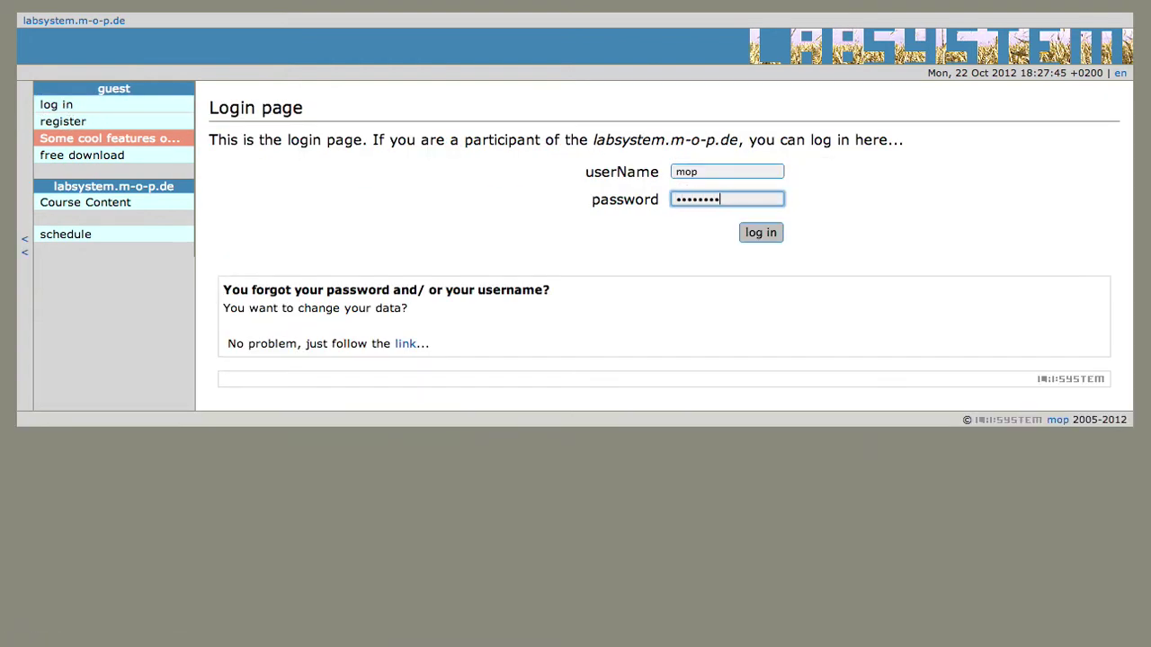
key(Return)
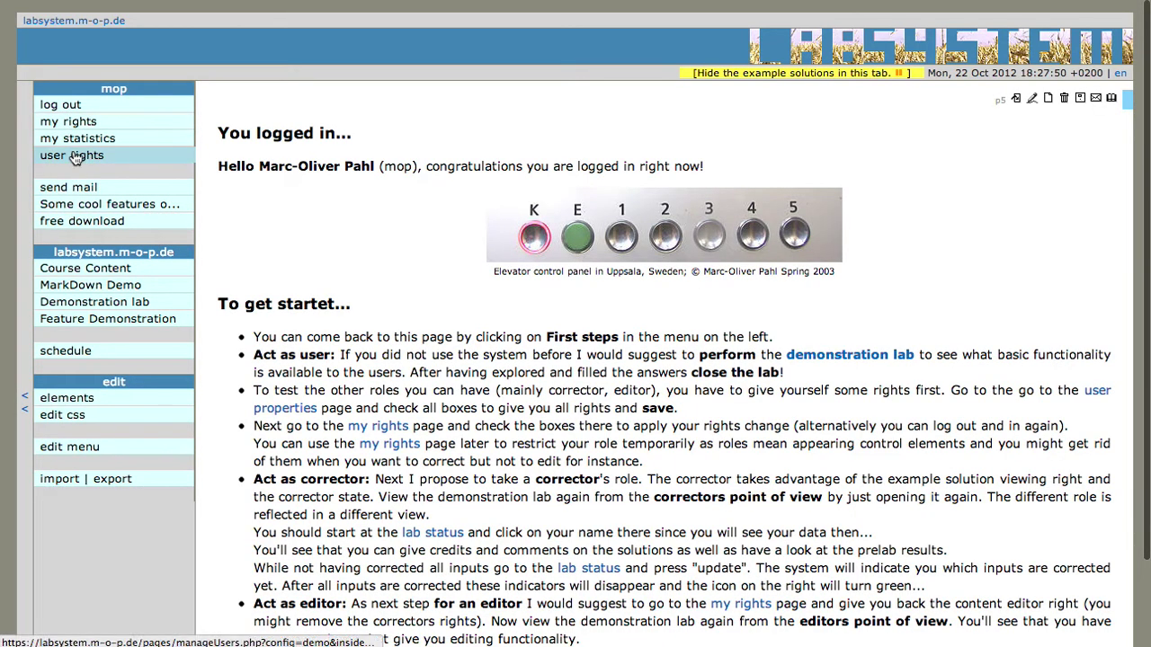
Show my statistics in compact view with answers of all users listed
click(92, 147)
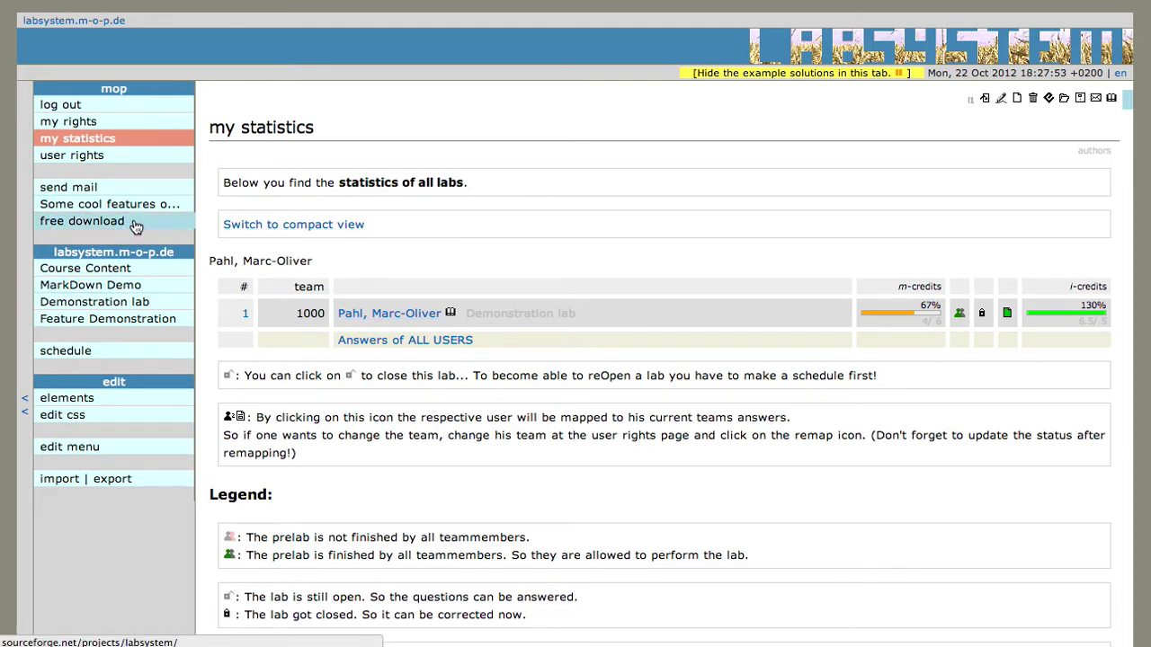
click(300, 230)
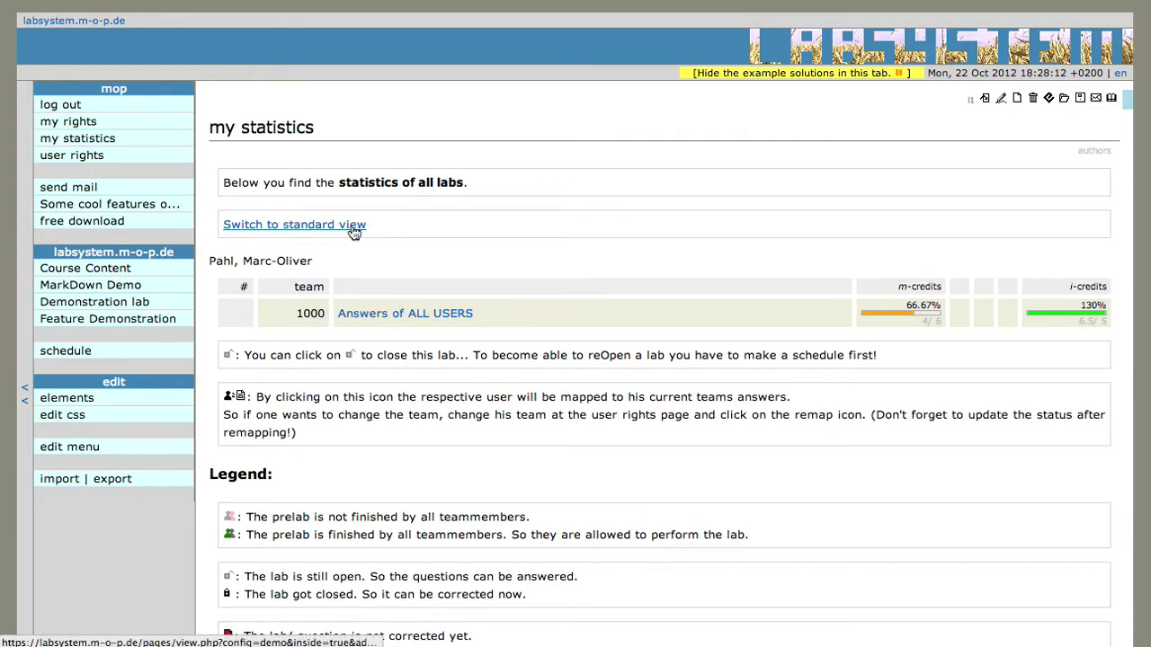
scroll(352, 231, down, 2)
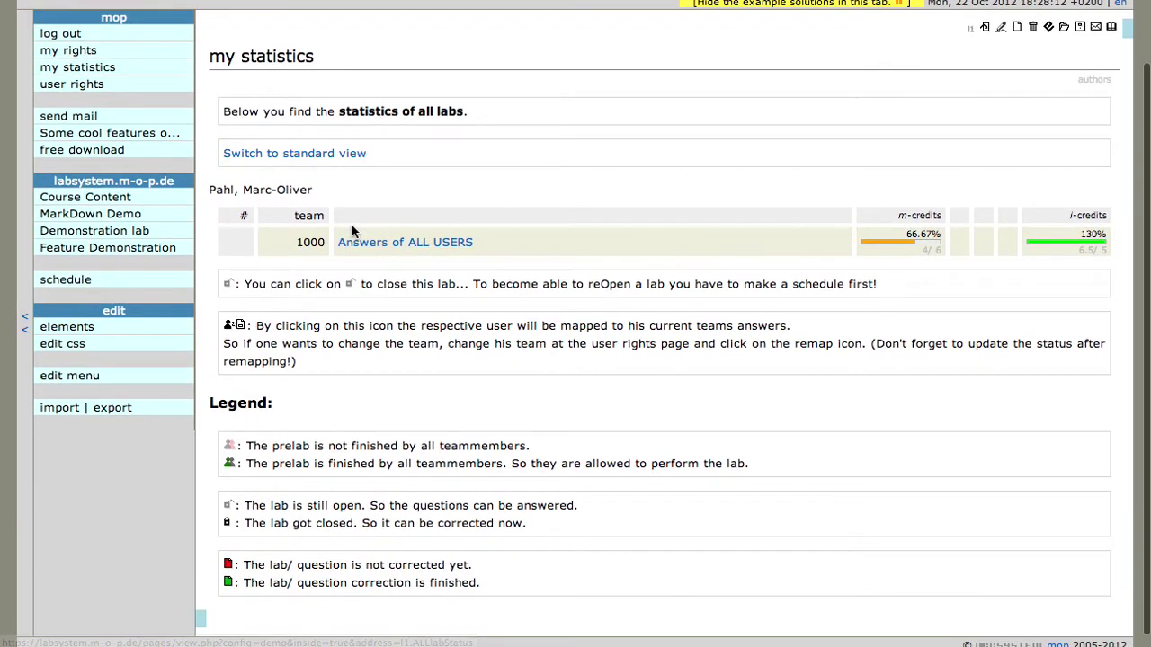
scroll(352, 231, up, 2)
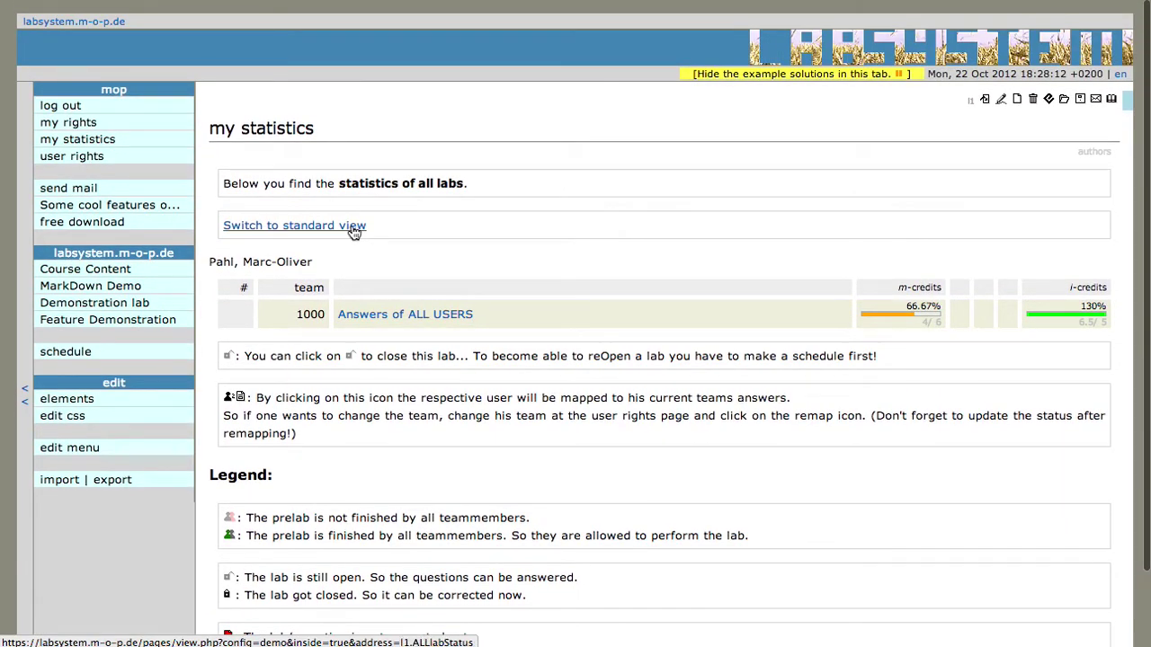
click(404, 314)
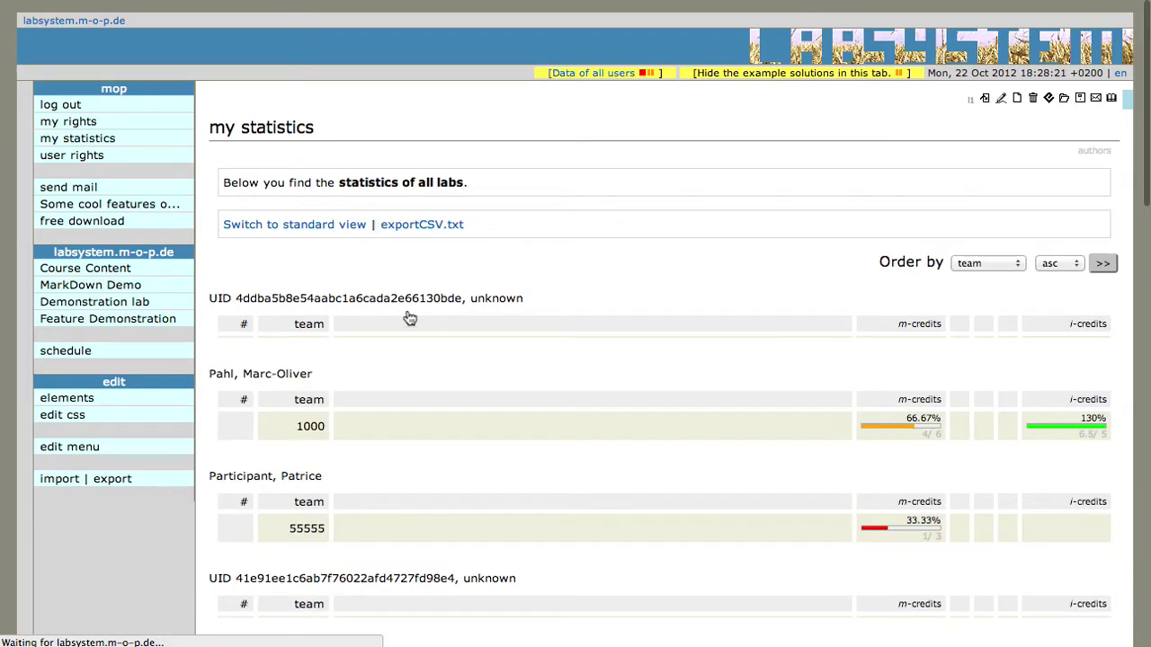
scroll(564, 285, down, 10)
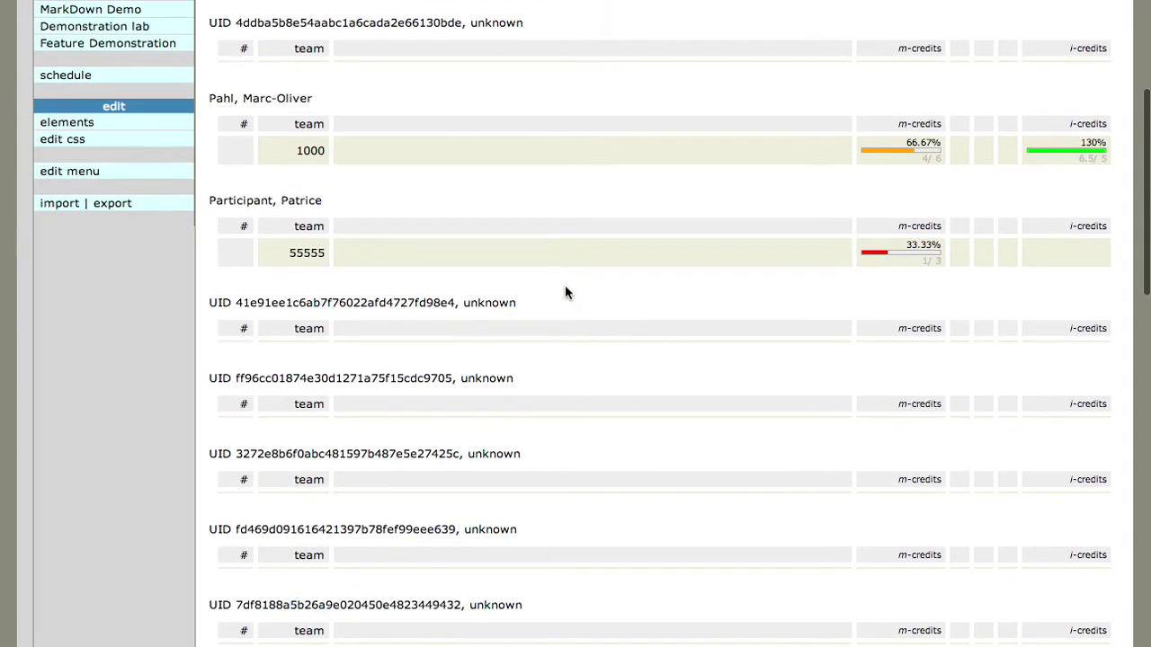
scroll(564, 292, down, 6)
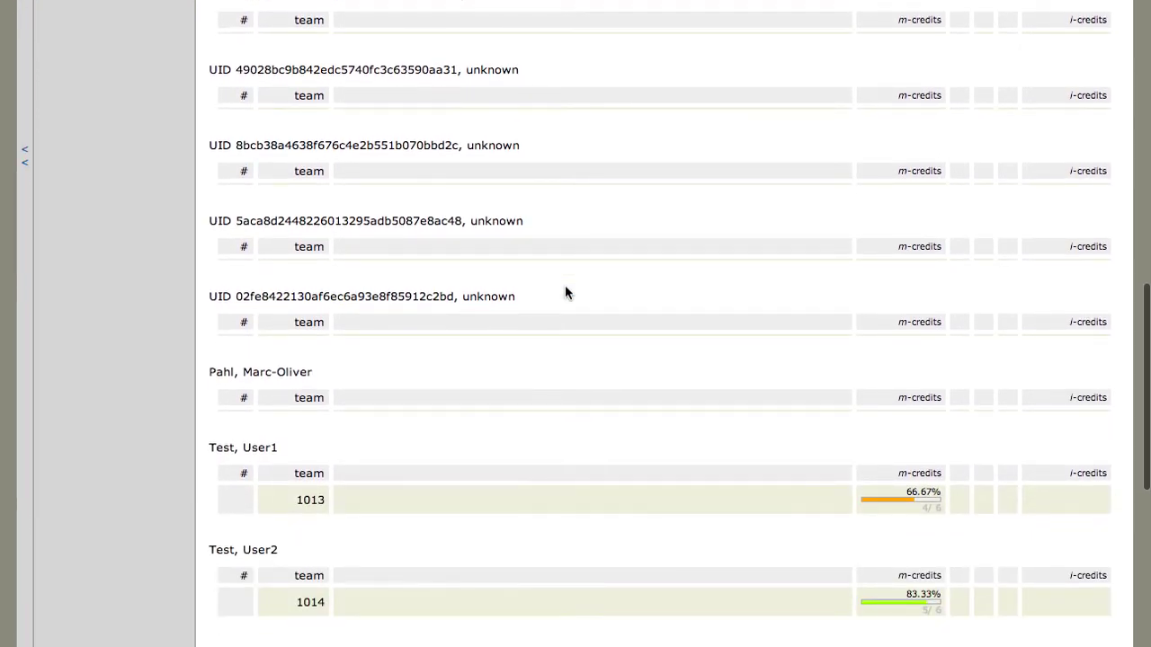
scroll(565, 292, up, 6)
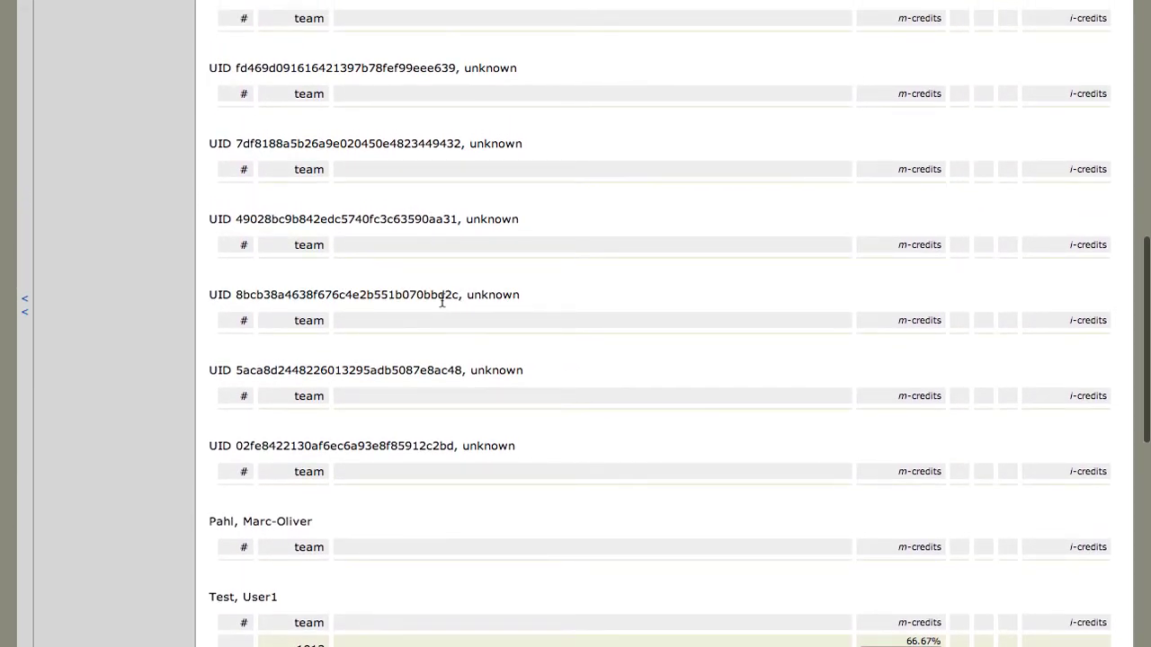
drag(458, 295, 209, 295)
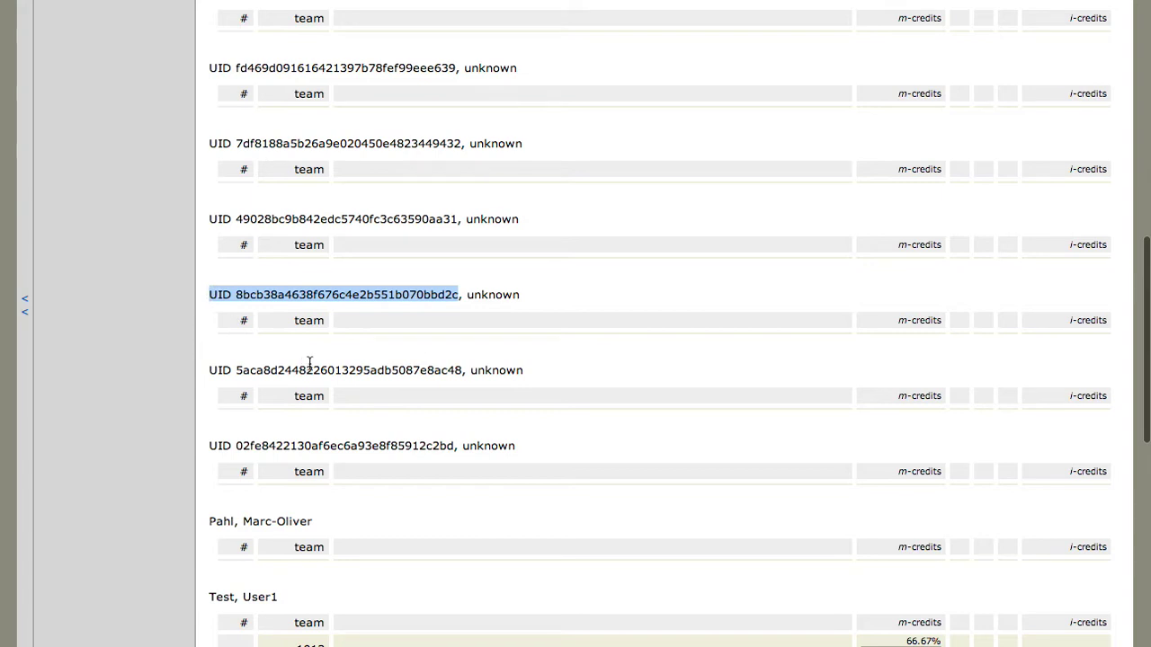
scroll(393, 357, up, 15)
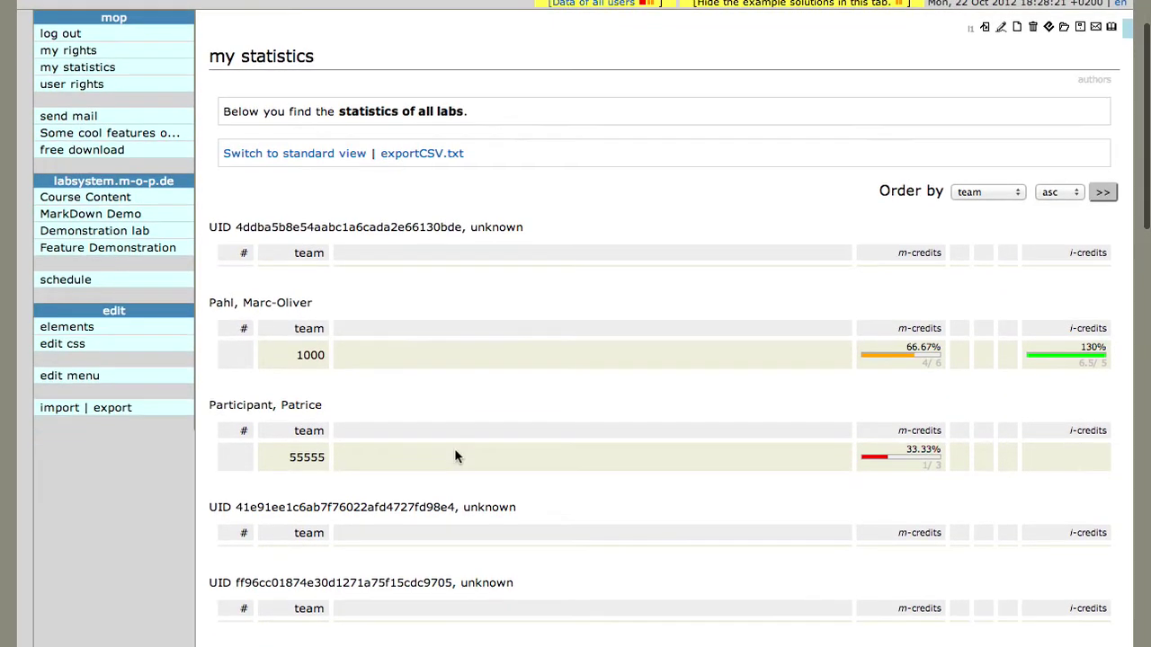
scroll(455, 457, down, 2)
drag(458, 438, 210, 439)
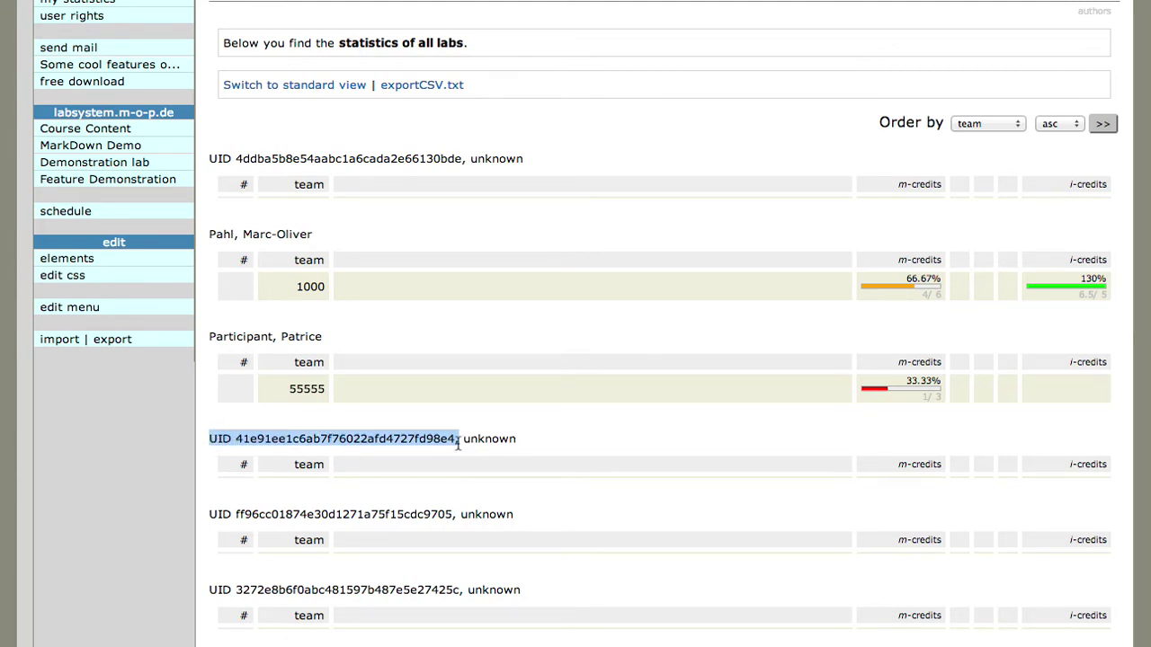
scroll(460, 441, up, 4)
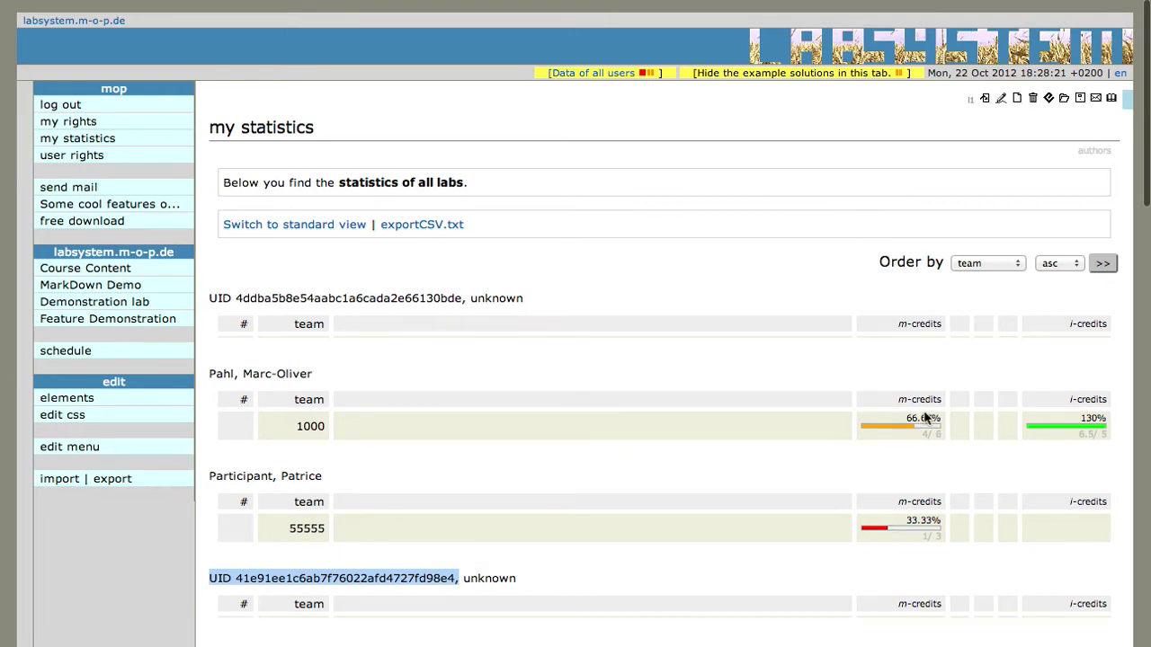
scroll(773, 451, down, 20)
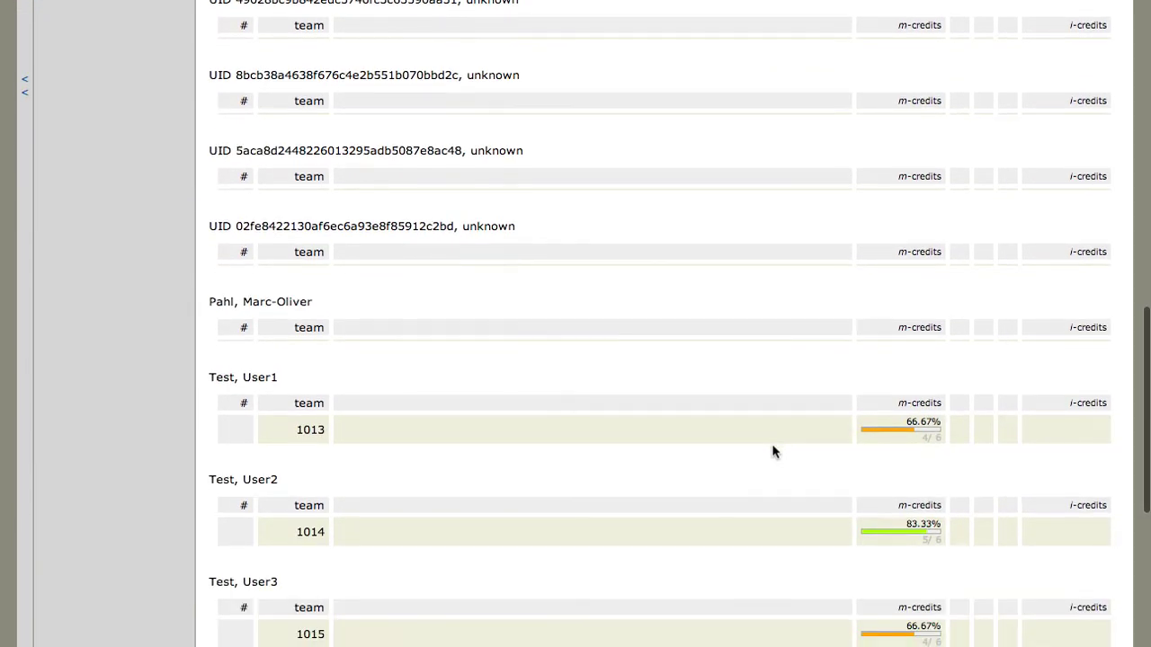
scroll(946, 171, up, 20)
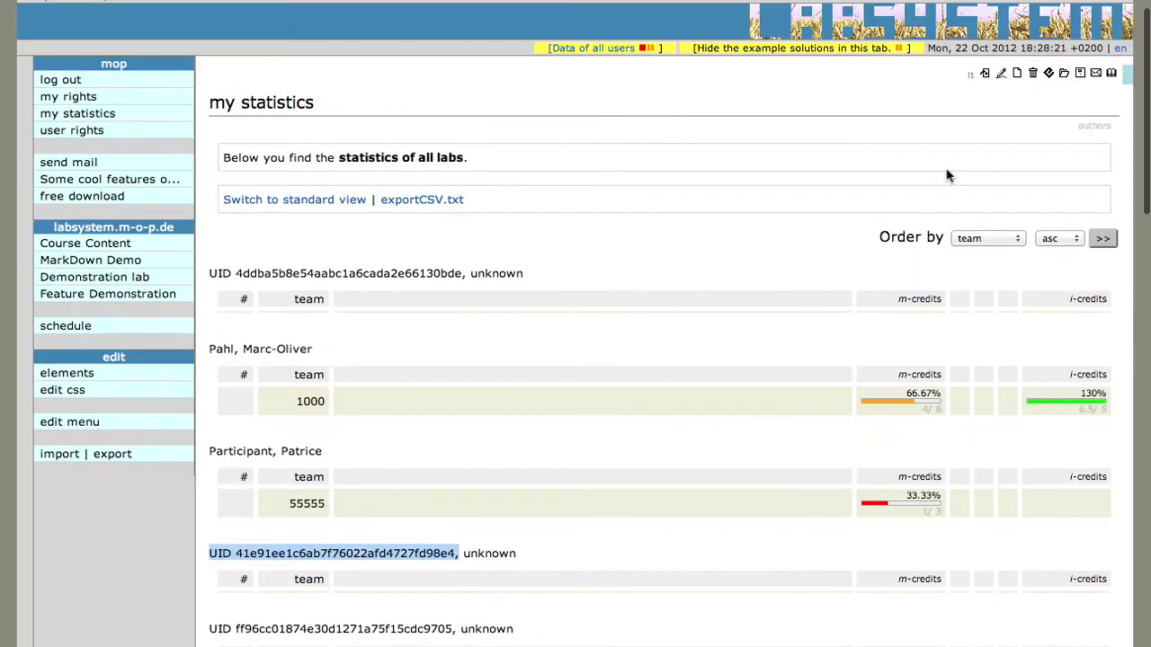
scroll(946, 175, down, 4)
scroll(946, 176, up, 4)
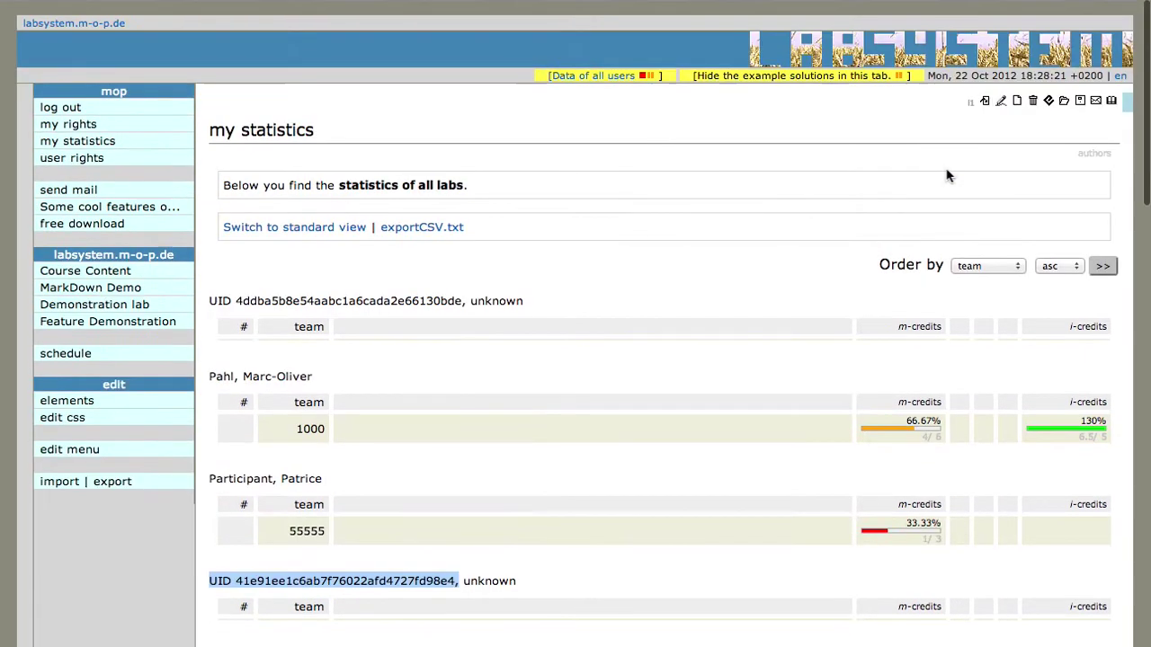
Sort the statistics user list by team
click(1005, 264)
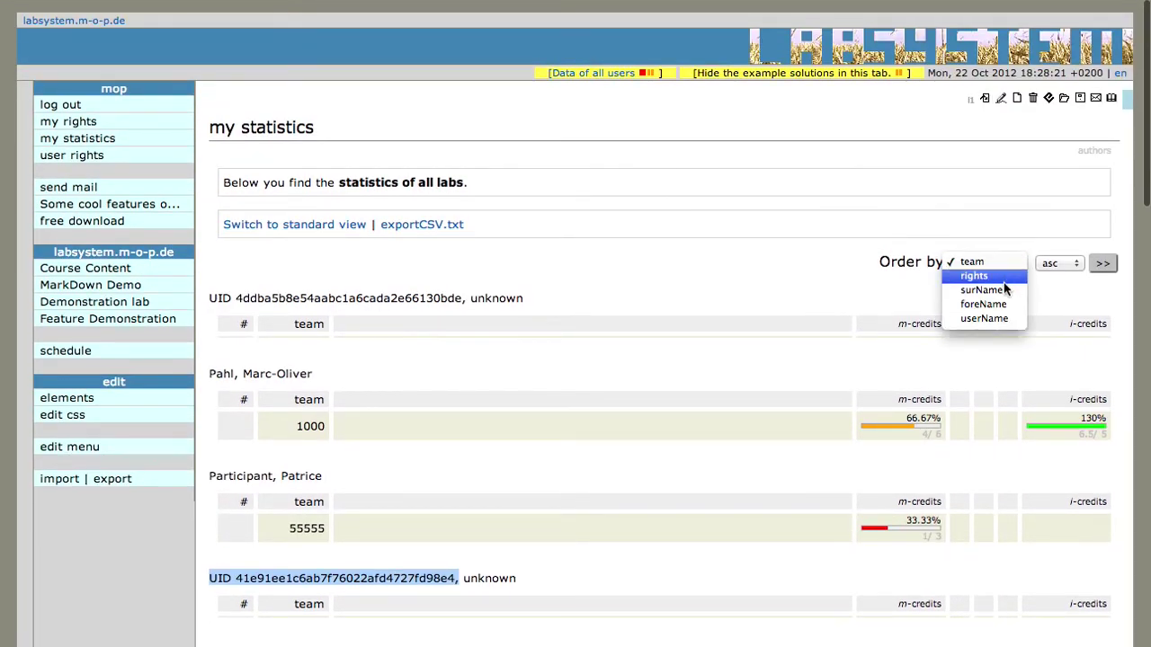
click(1008, 260)
click(1070, 264)
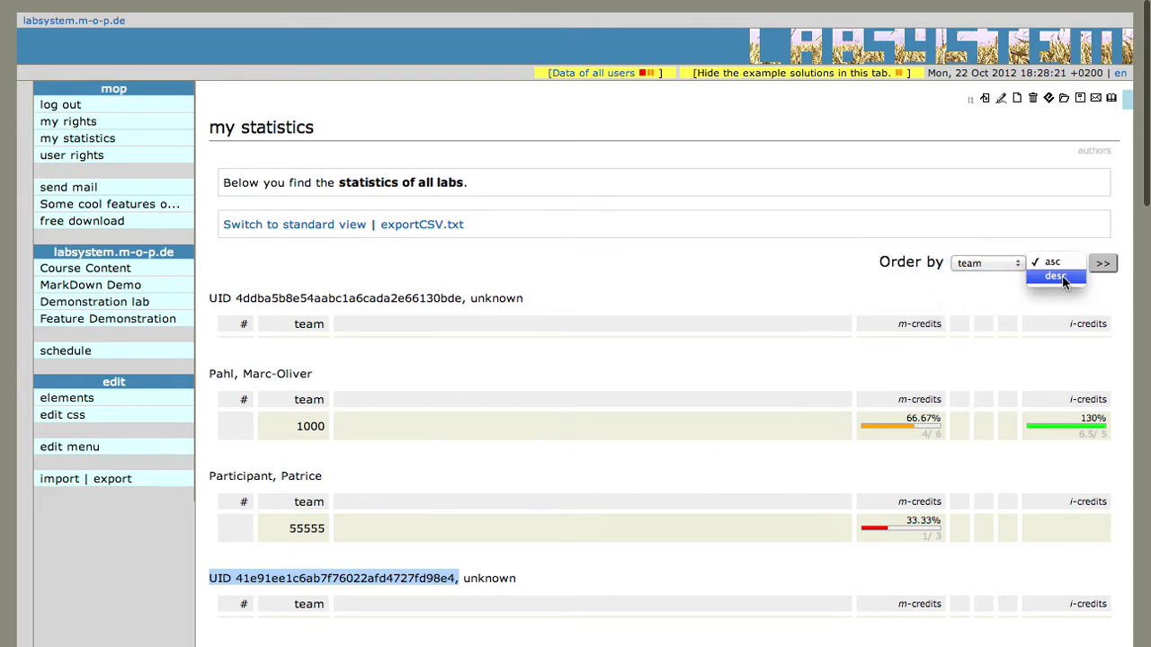
click(1061, 276)
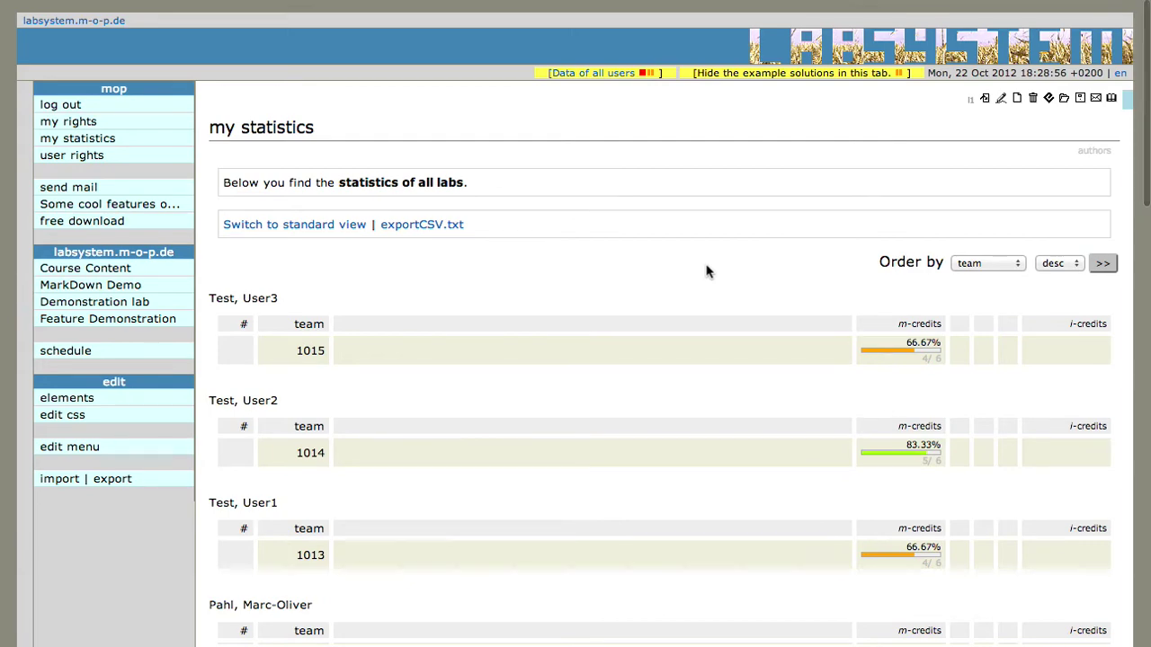
Review the team-ordered list and switch to compact view with the exportCSV.txt link
scroll(706, 270, down, 3)
scroll(706, 272, down, 8)
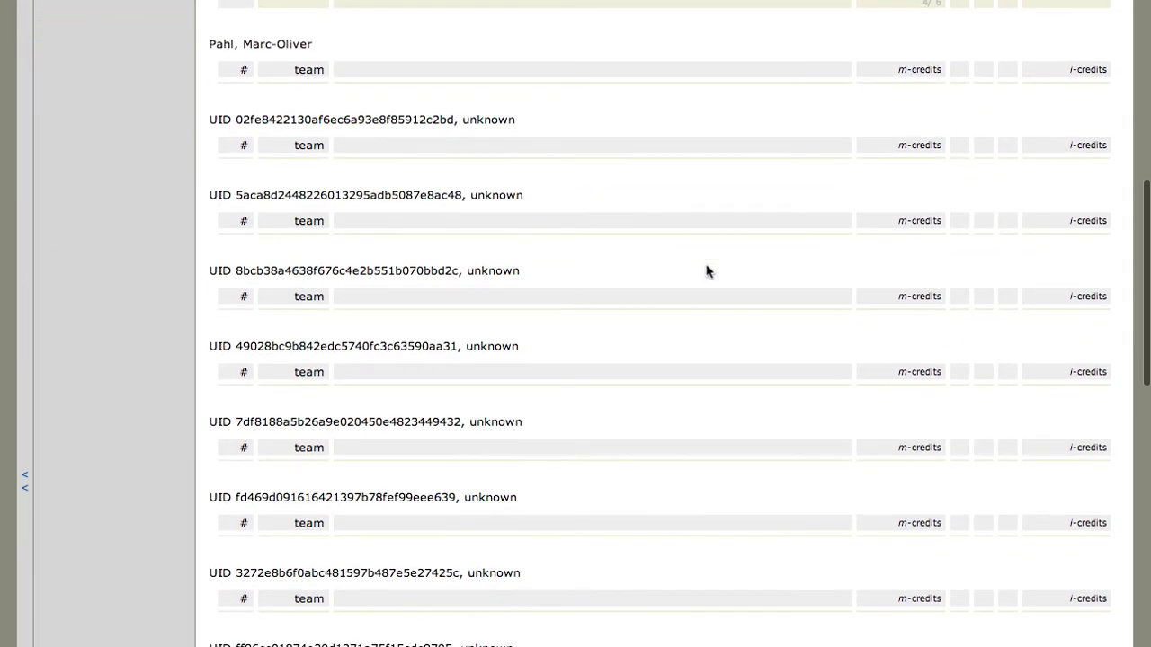
scroll(706, 271, up, 11)
scroll(706, 271, up, 2)
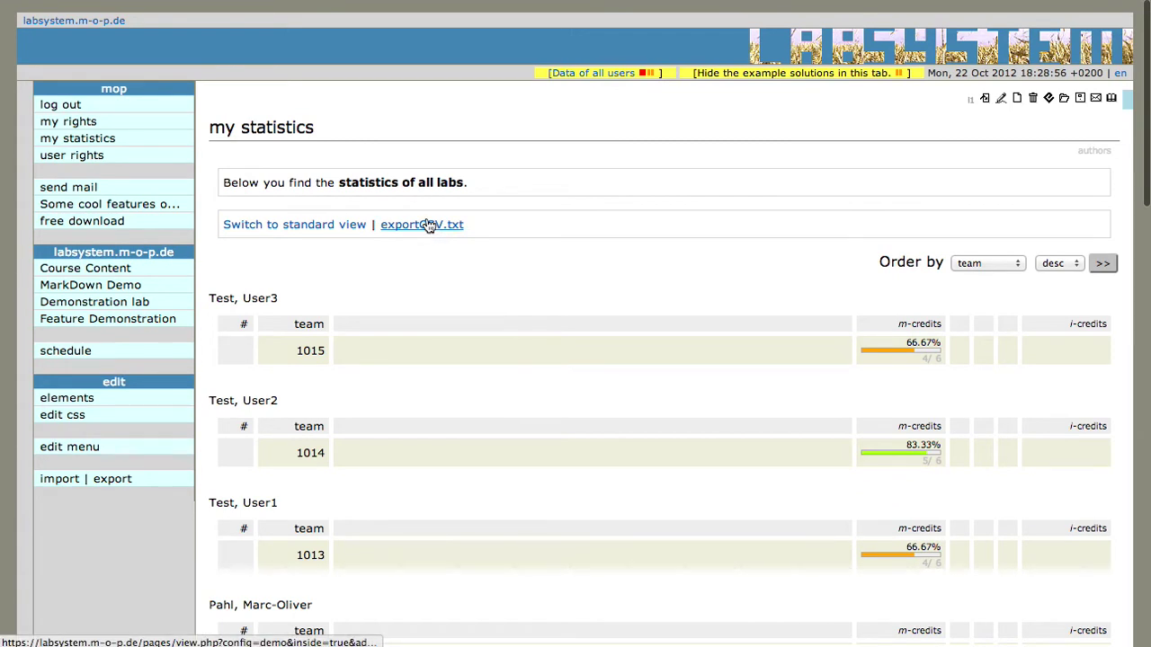
click(297, 231)
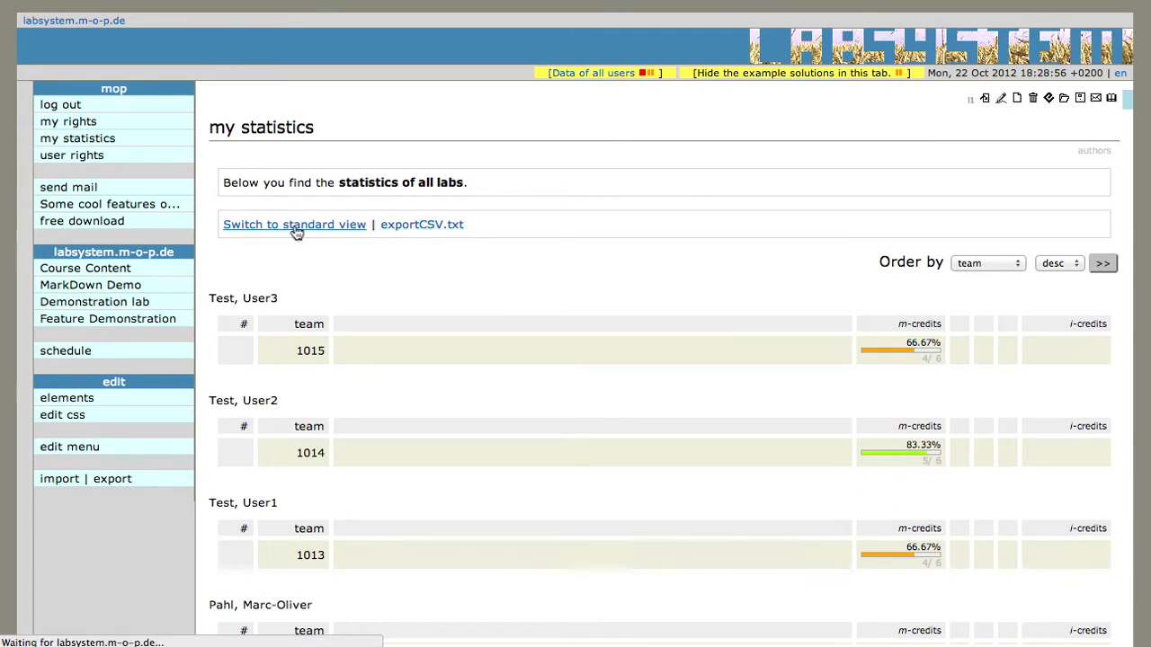
click(310, 249)
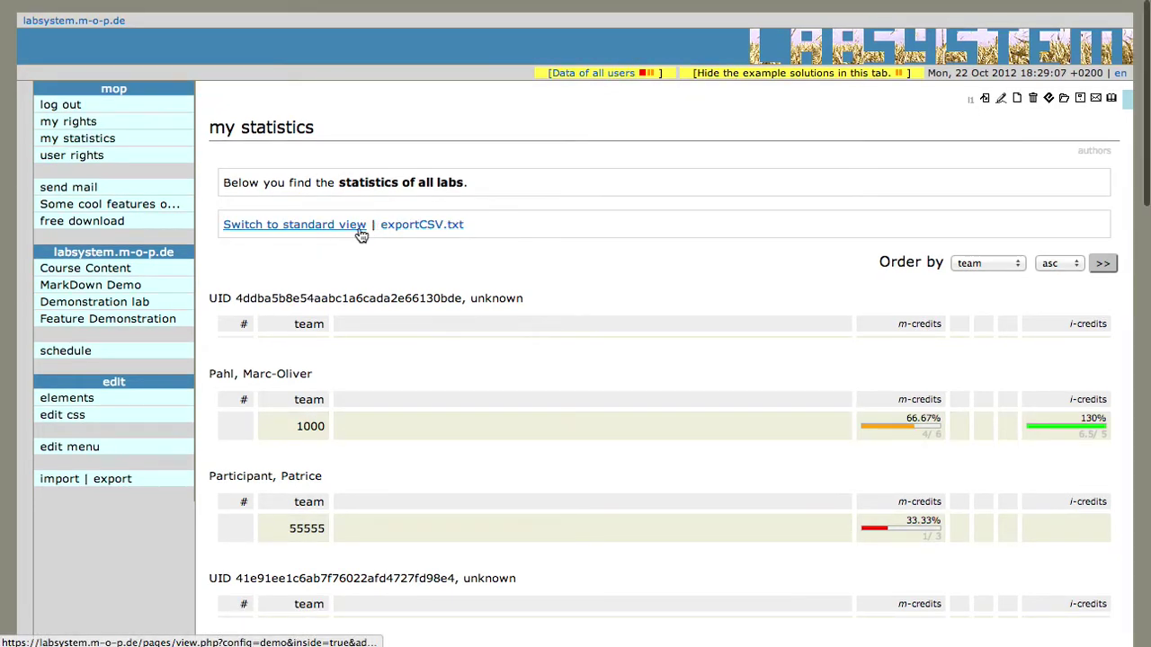
Export the statistics via exportCSV.txt, review them in Excel, then return to the browser
click(439, 231)
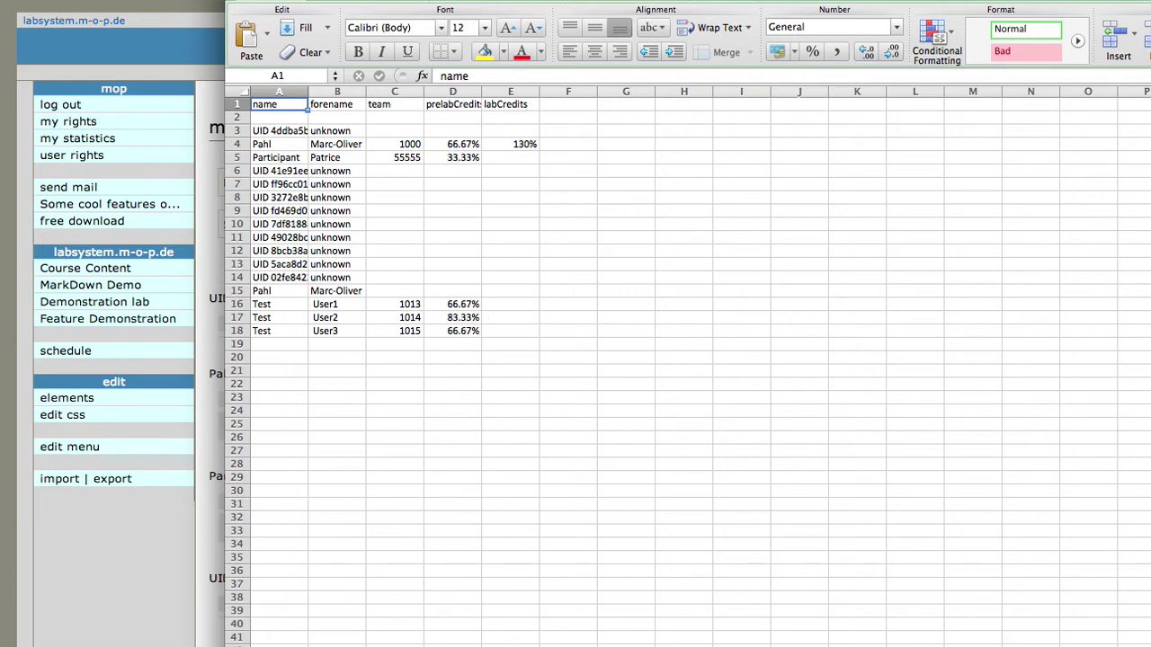
key(super+Tab)
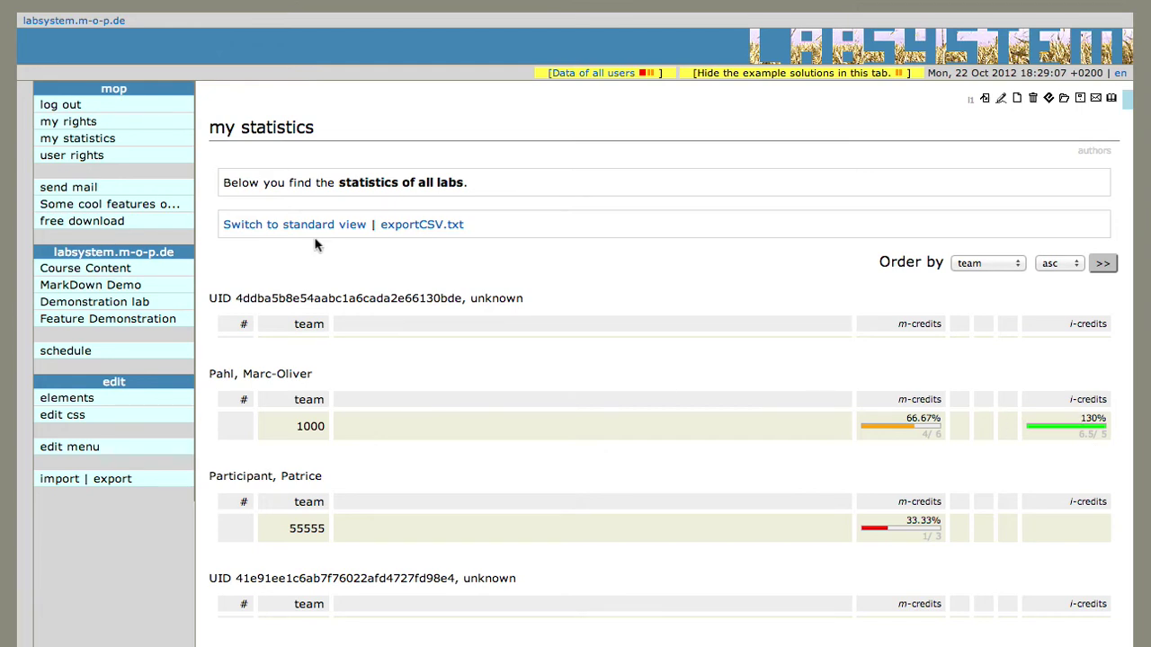
Show the Demonstration lab status table listing teams 1000 to 1015 with 70.83% average m-credits
click(126, 309)
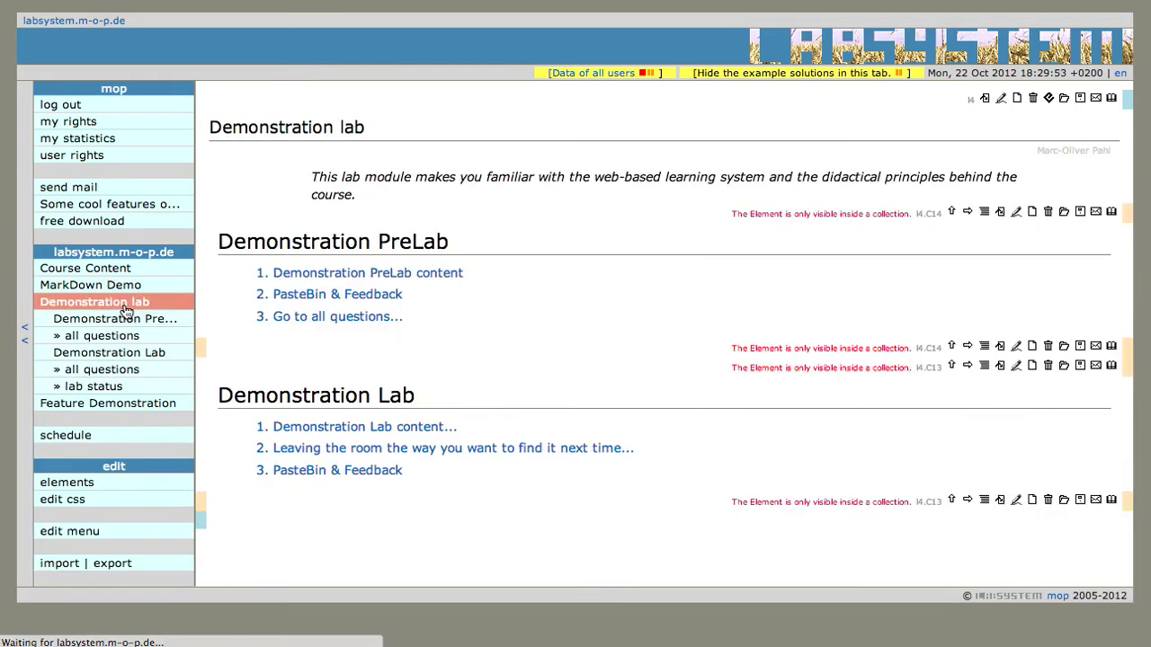
click(106, 389)
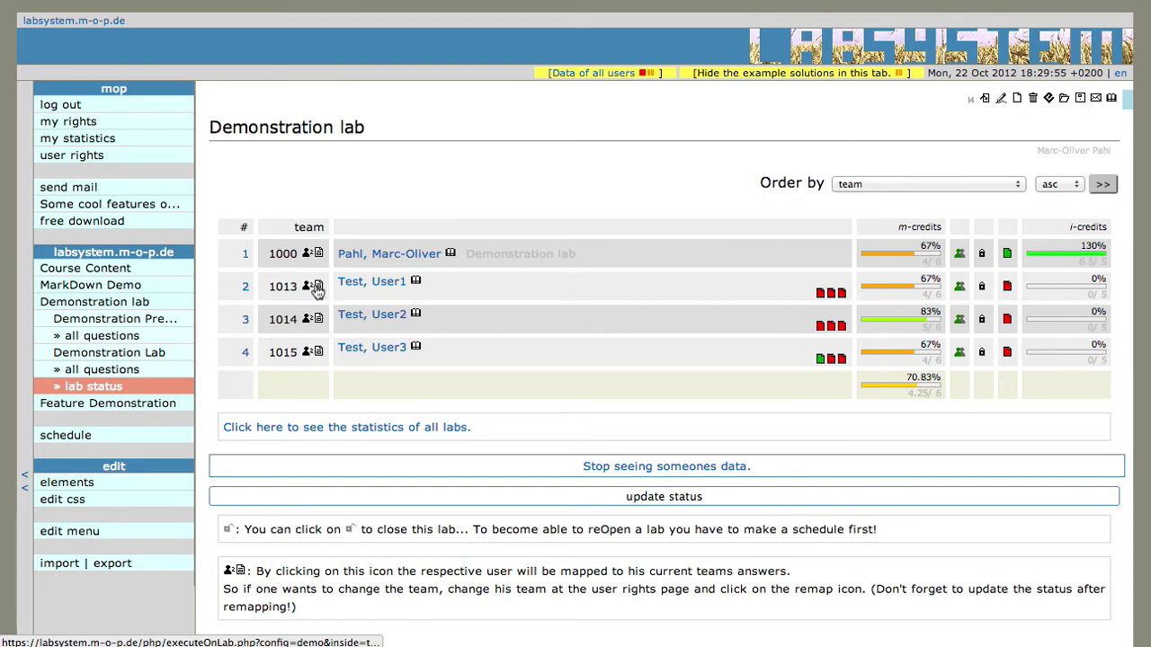
Change the first test user's team from 1013 to 1012 in User rights and save
click(81, 154)
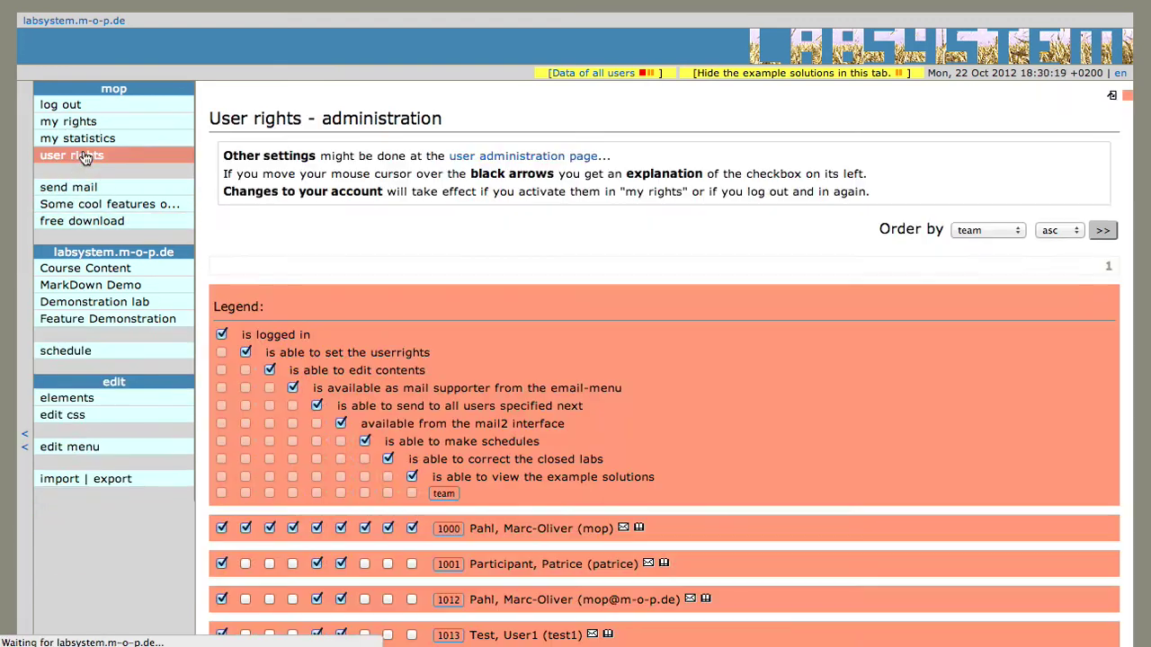
scroll(459, 427, down, 5)
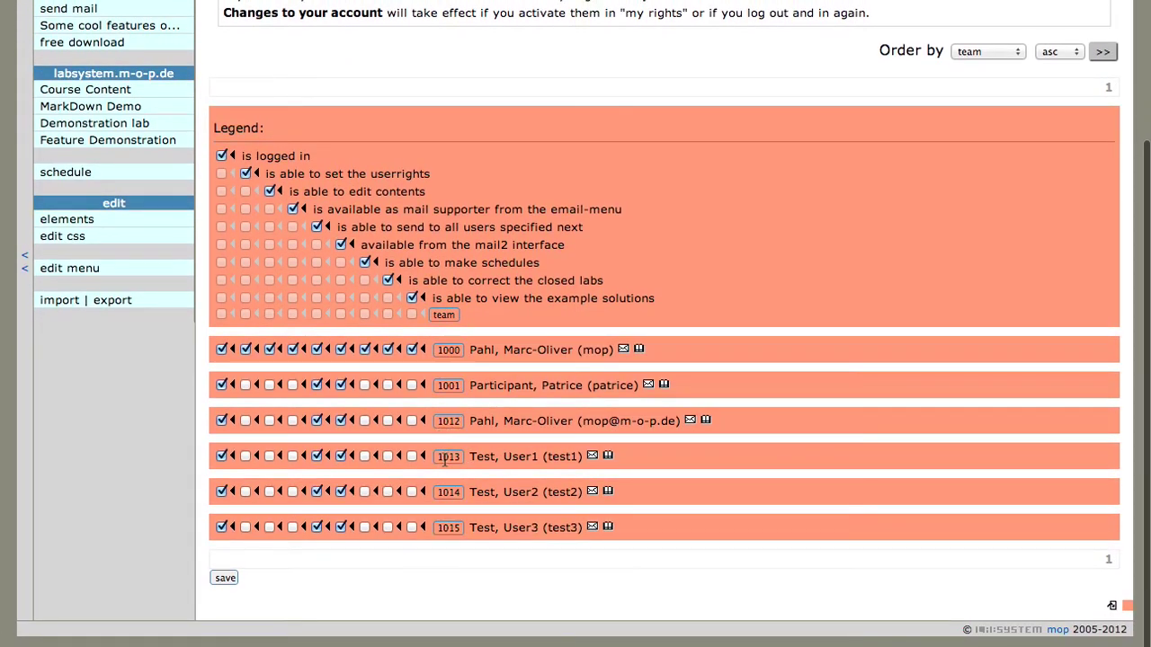
click(456, 458)
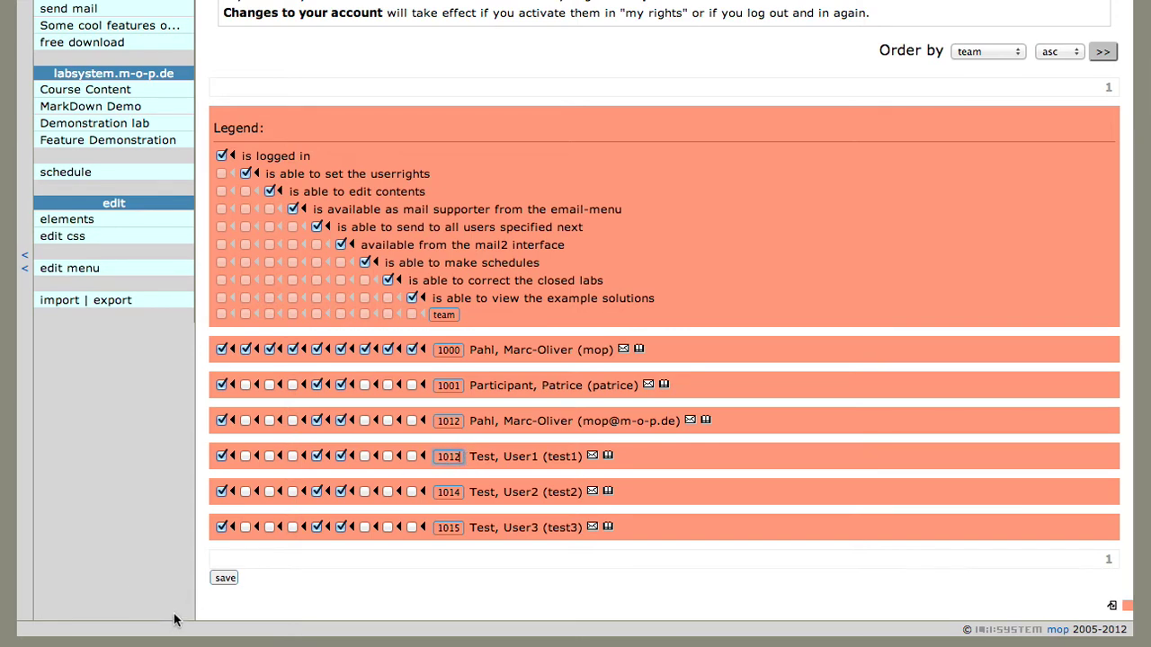
click(224, 578)
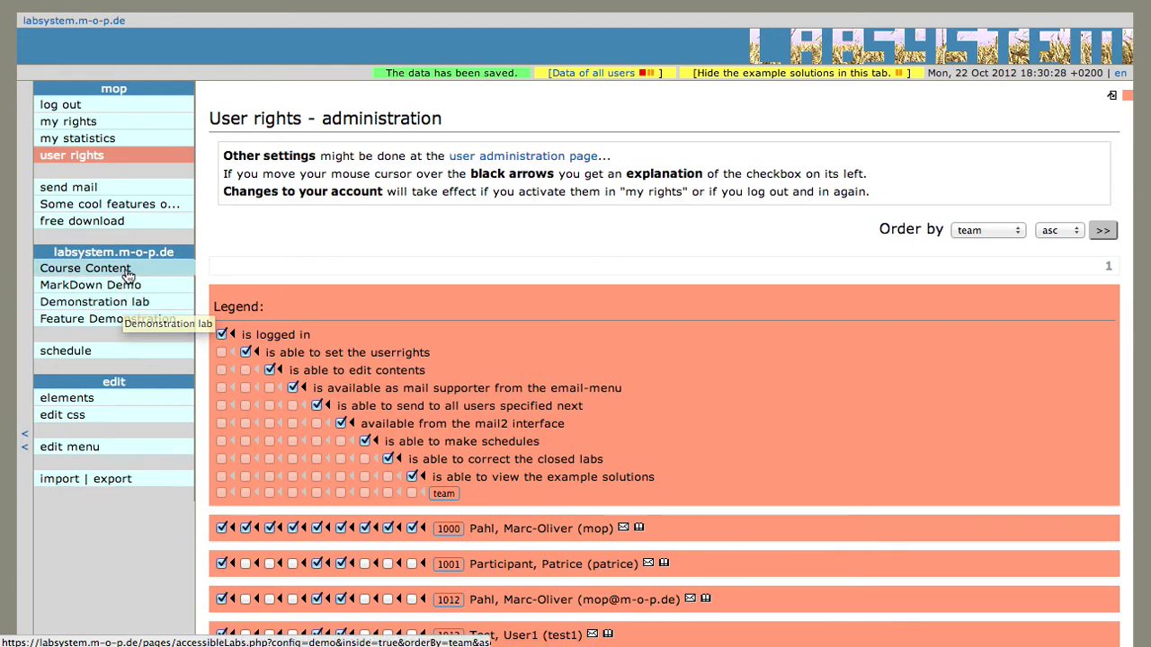
Remap the first test user to team 1012 in the Demonstration lab status table
click(117, 306)
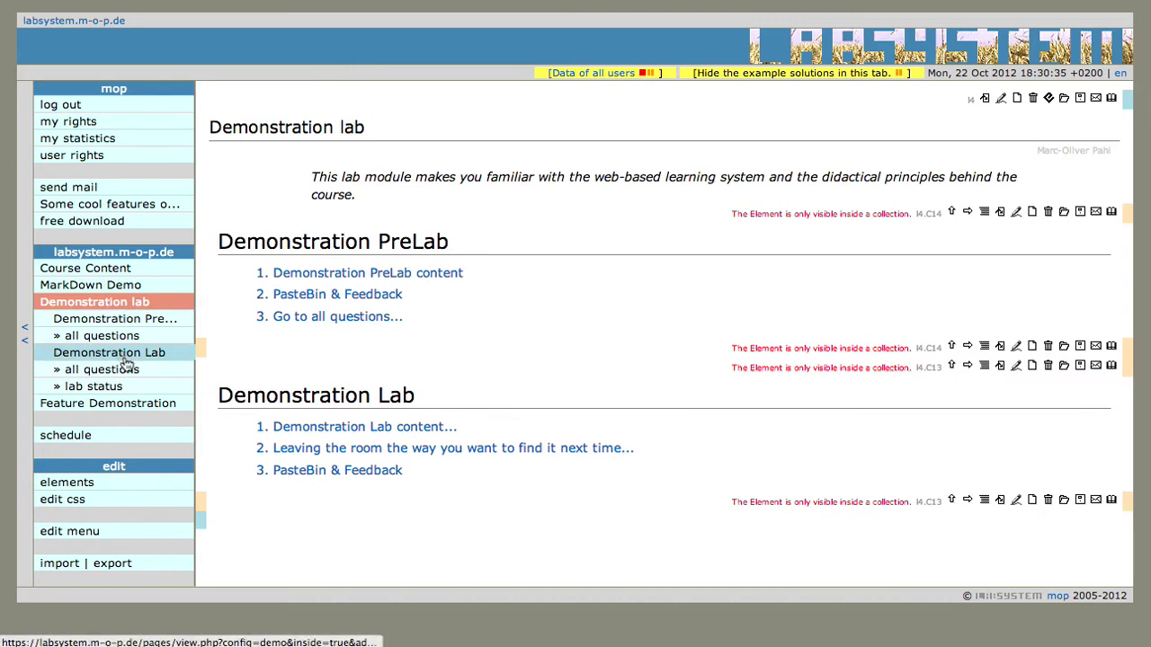
click(136, 386)
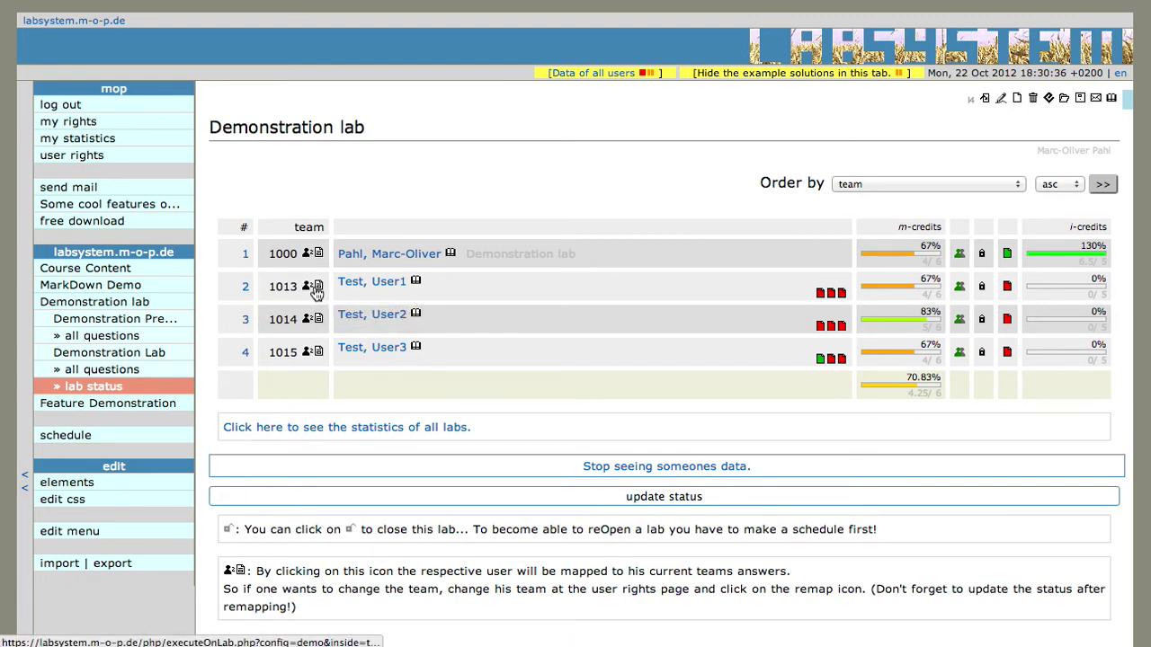
click(317, 287)
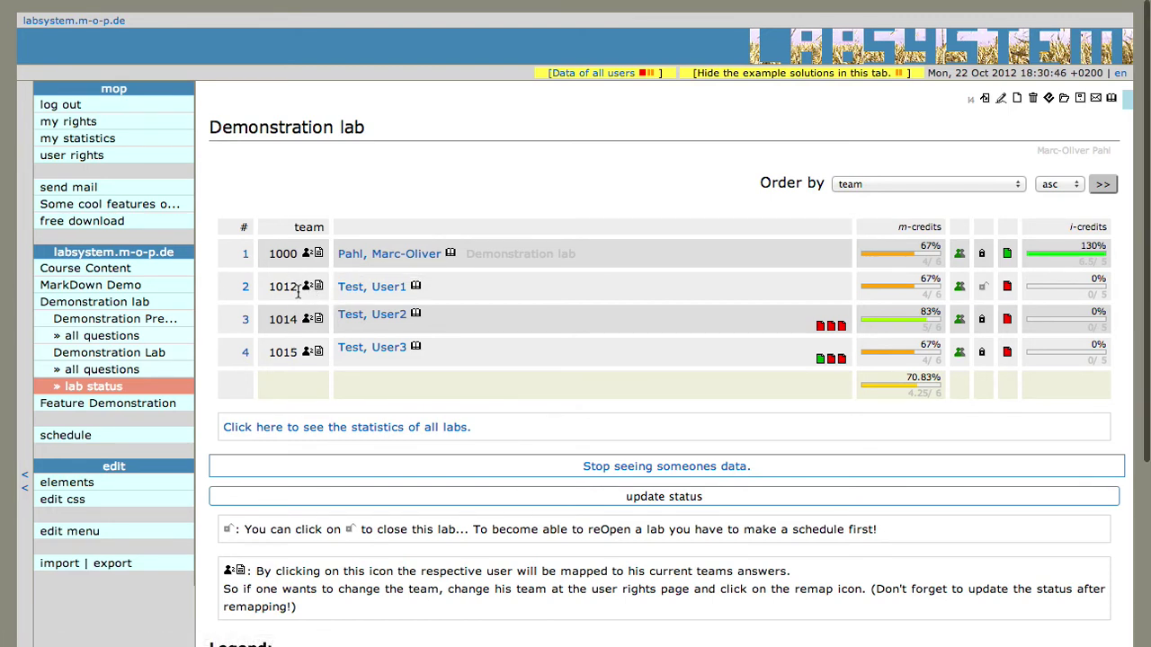
Set the first test user's team back to 1013 in User rights and save
click(162, 158)
scroll(319, 455, down, 3)
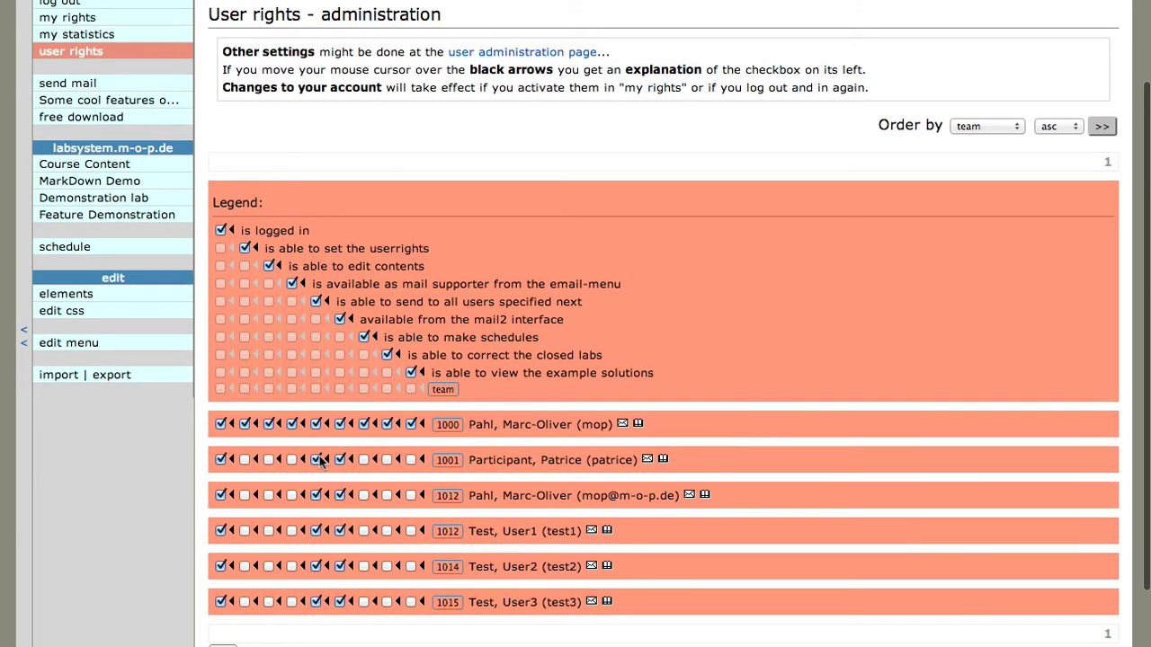
click(449, 532)
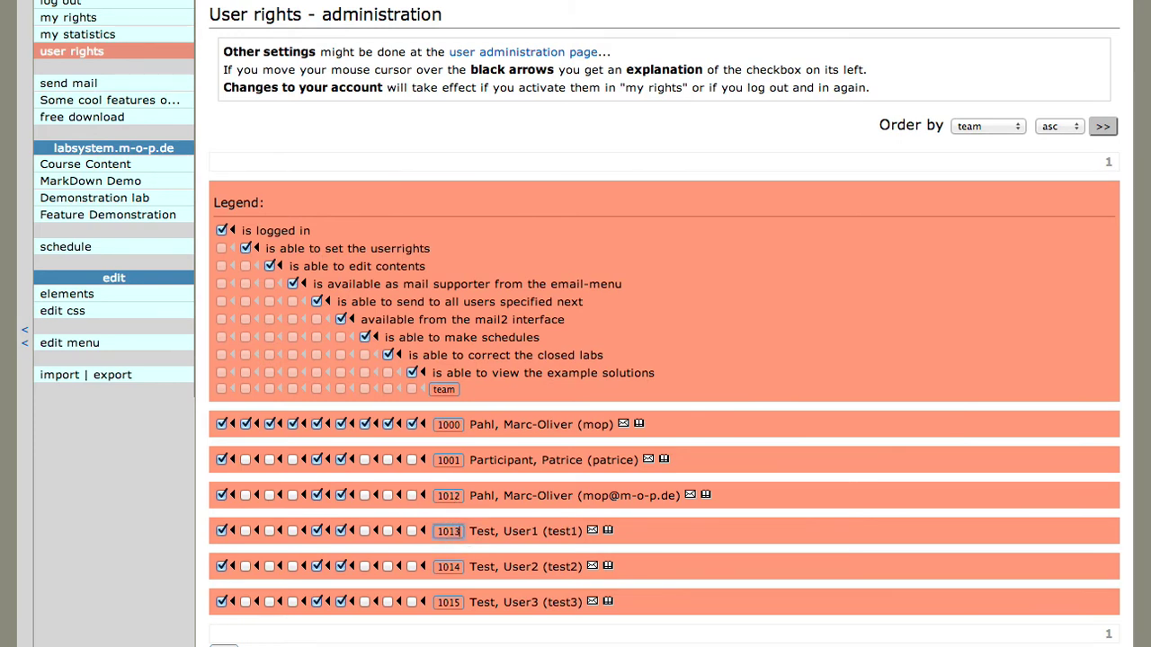
key(Return)
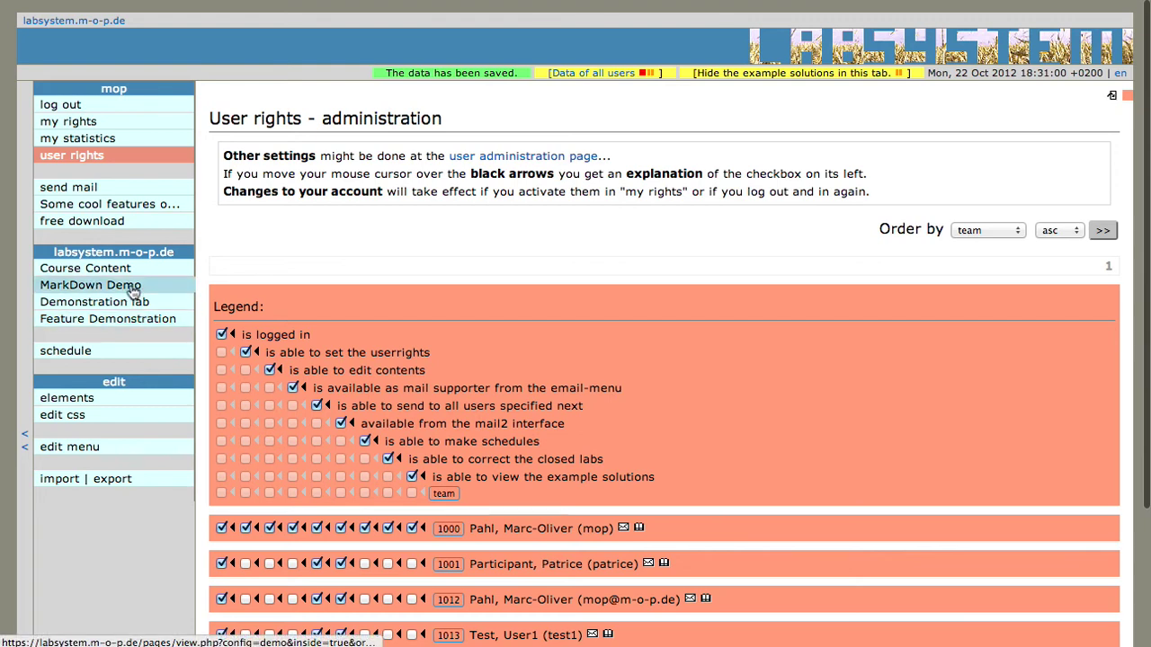
scroll(362, 367, down, 3)
scroll(126, 171, up, 2)
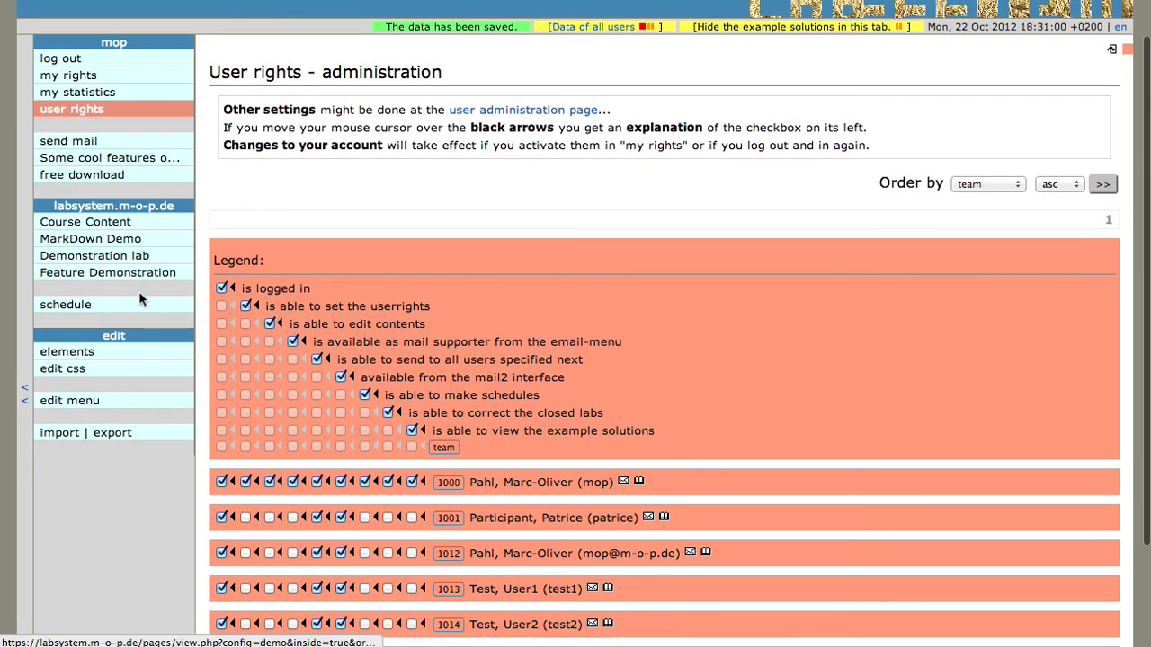
Remap the first test user back to team 1013 in the Demonstration lab status table
click(102, 97)
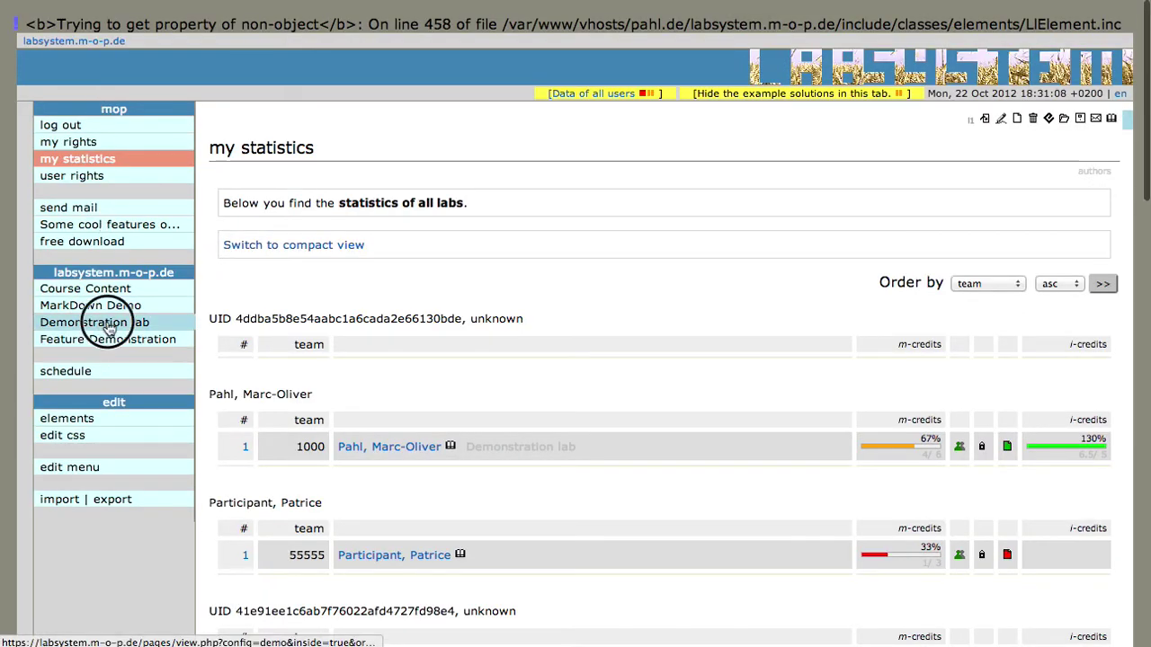
click(105, 319)
click(104, 387)
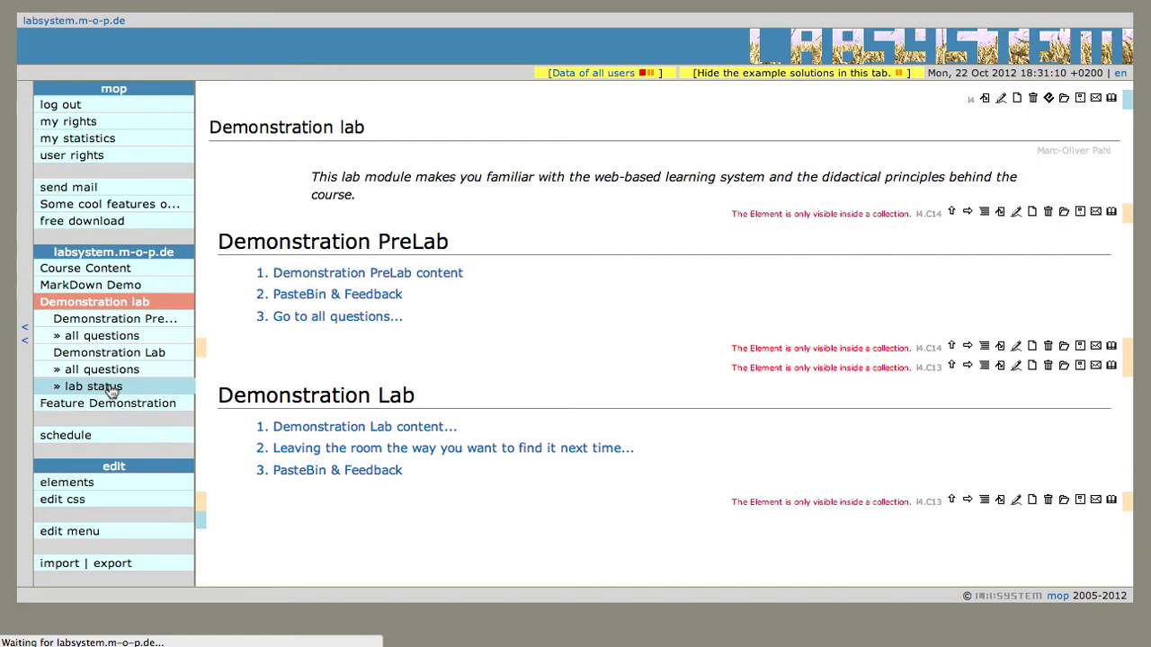
click(313, 288)
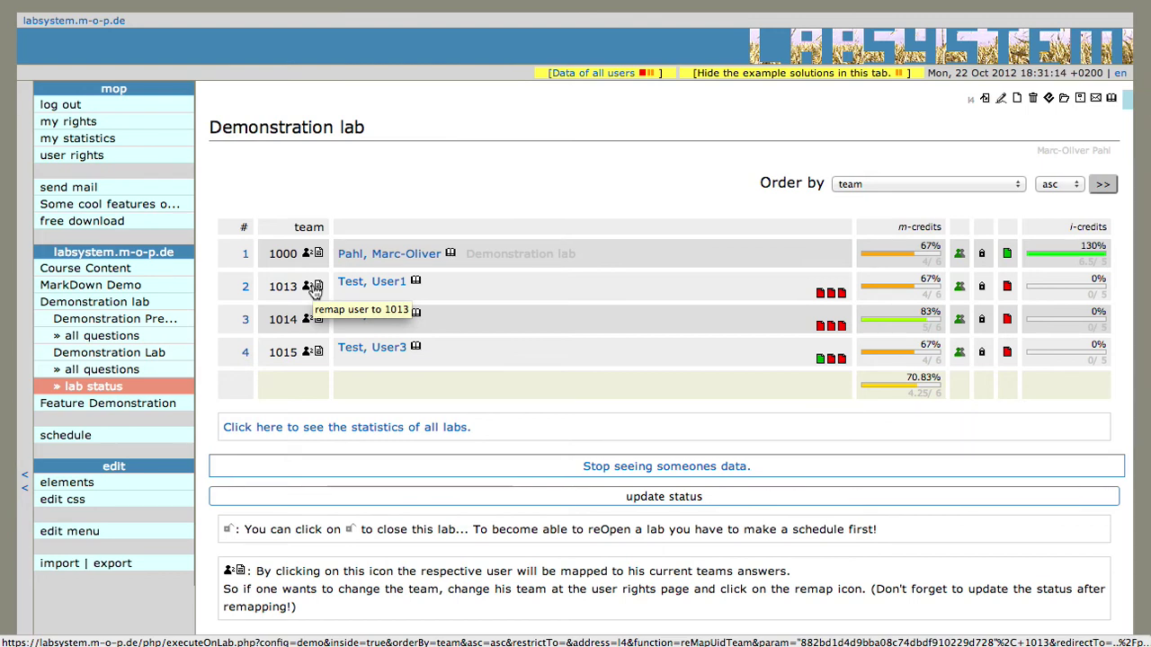
Scroll through the User rights page to check team numbers 1000 through 1015
click(95, 155)
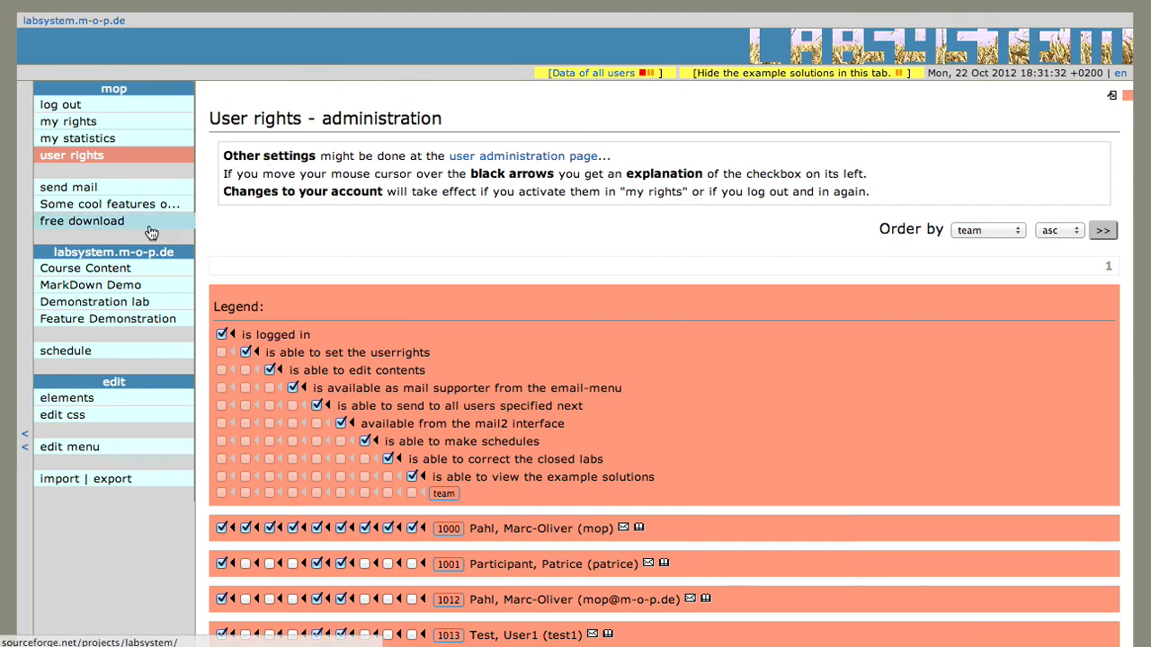
scroll(624, 509, down, 5)
scroll(624, 512, up, 5)
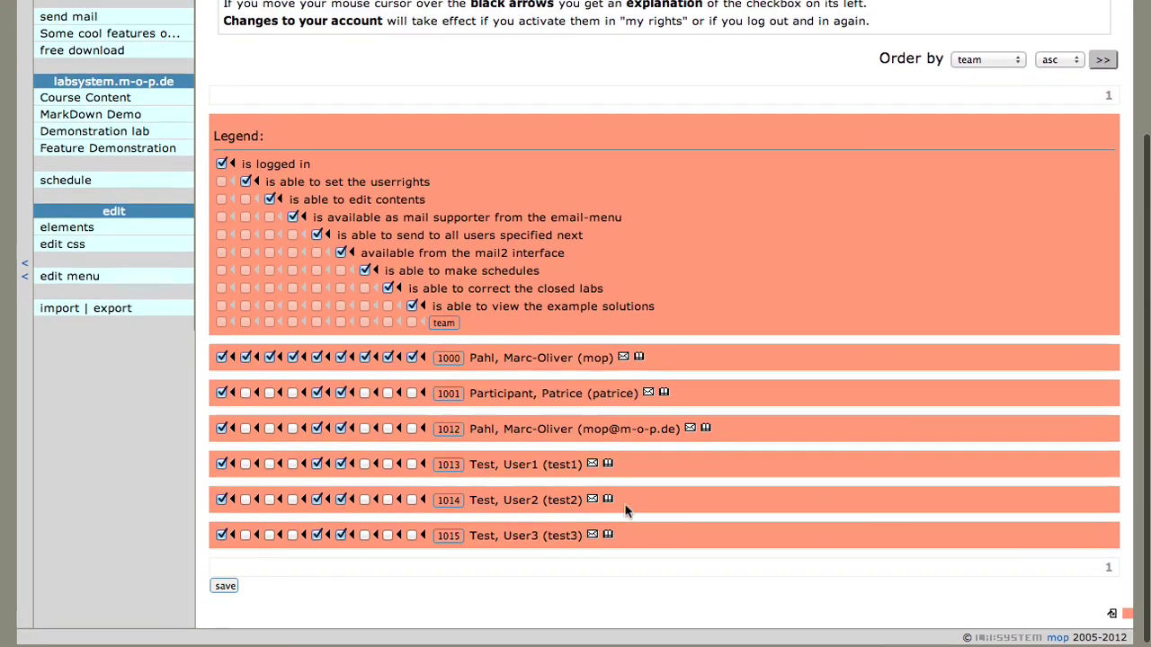
scroll(627, 510, down, 1)
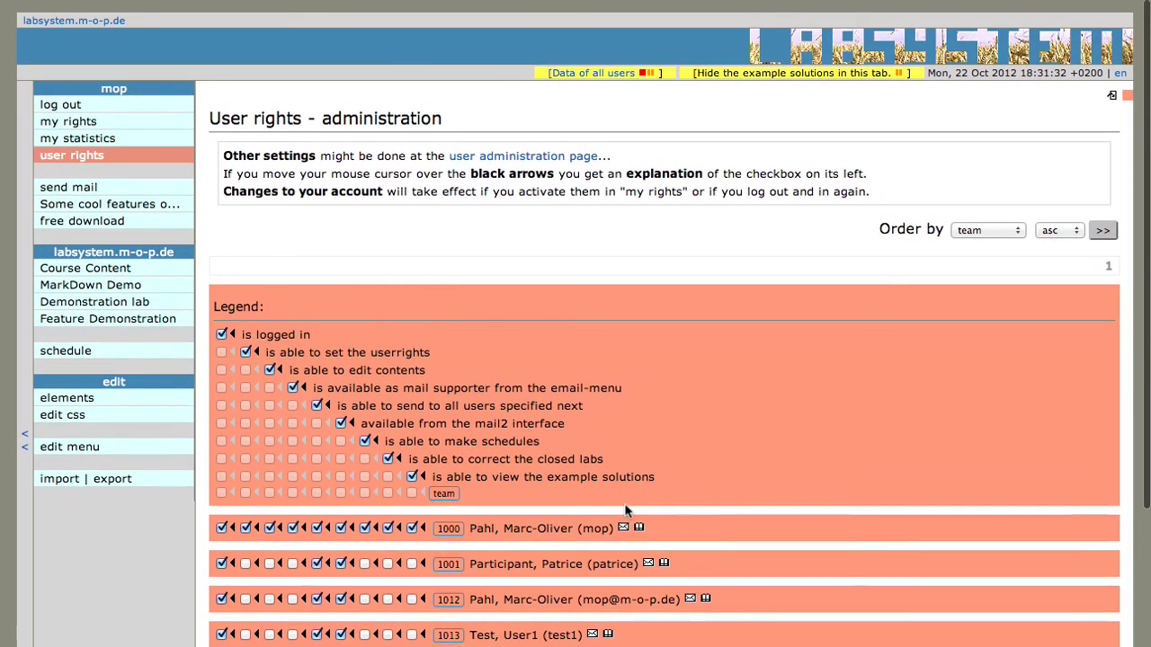
scroll(627, 511, down, 1)
scroll(627, 510, down, 2)
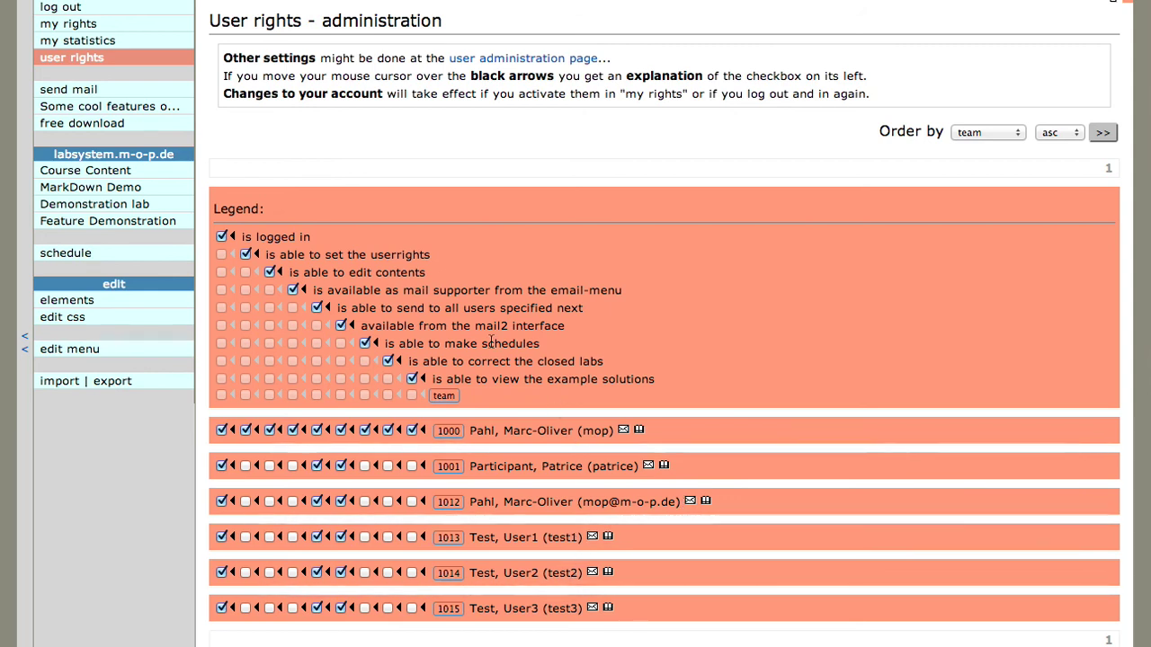
scroll(492, 342, up, 2)
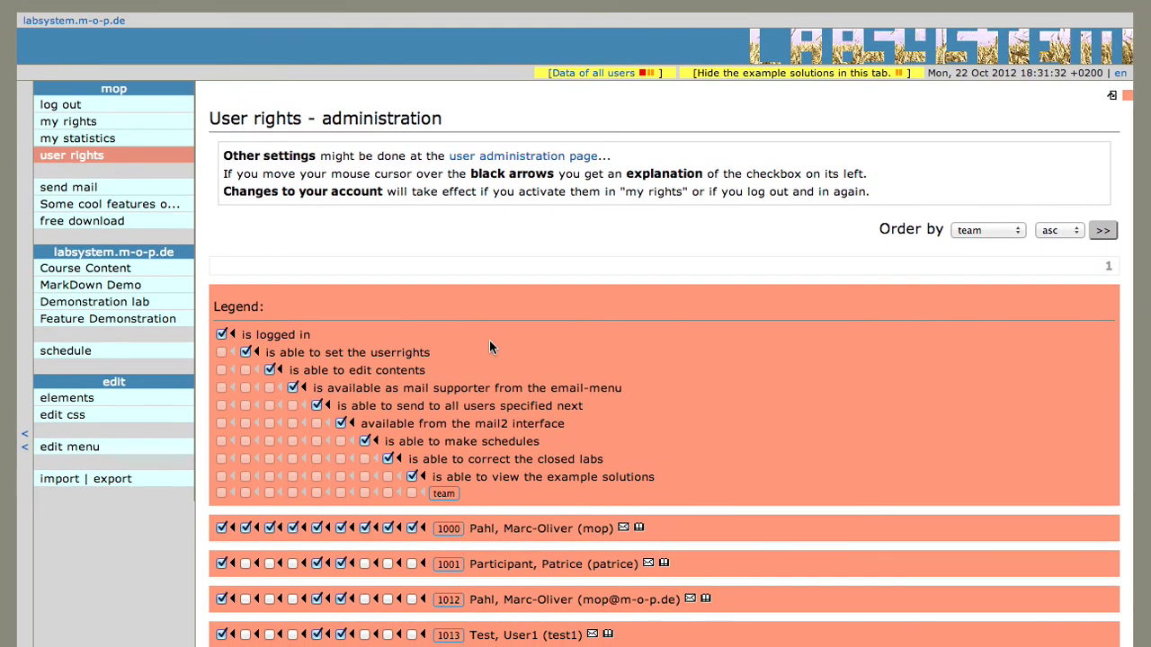